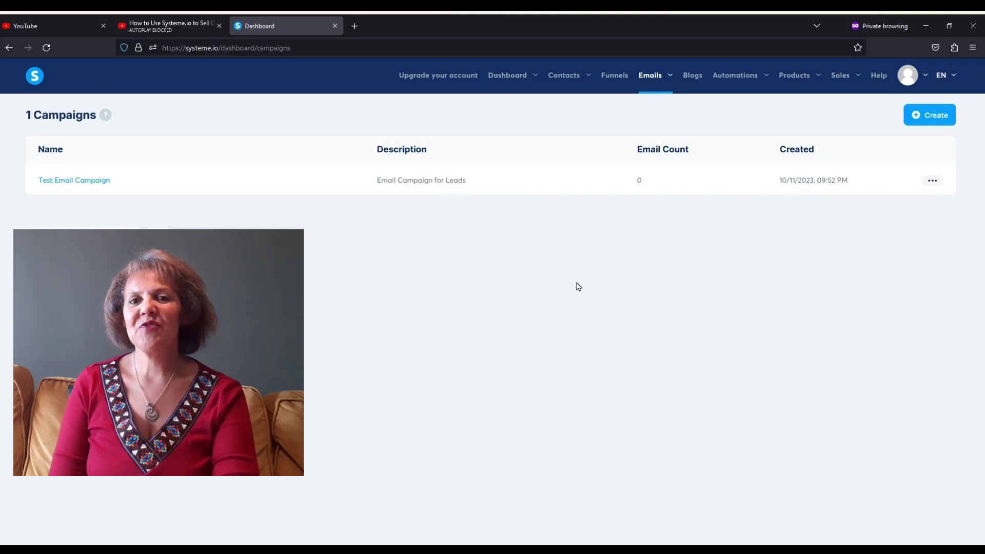
mouse_move(659, 84)
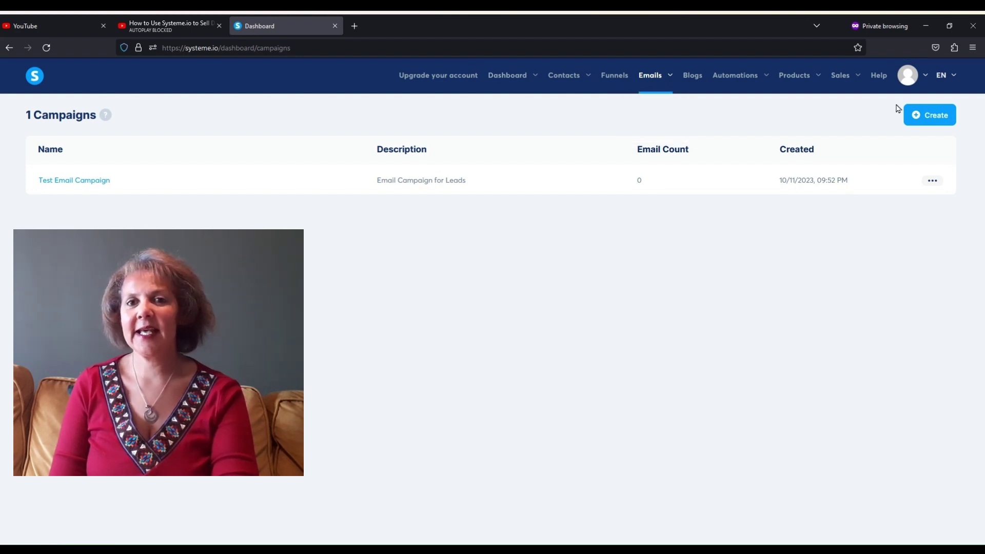
click(929, 124)
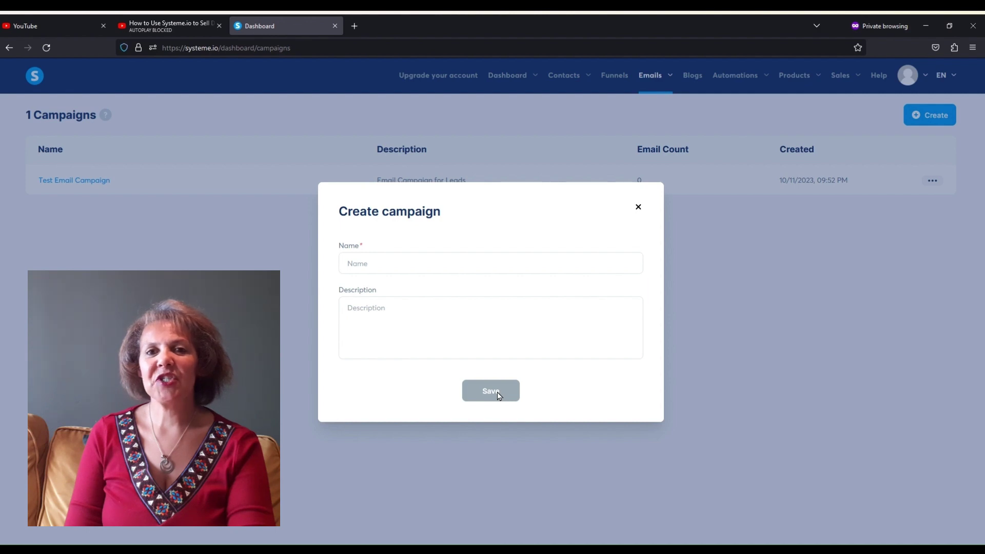
click(638, 207)
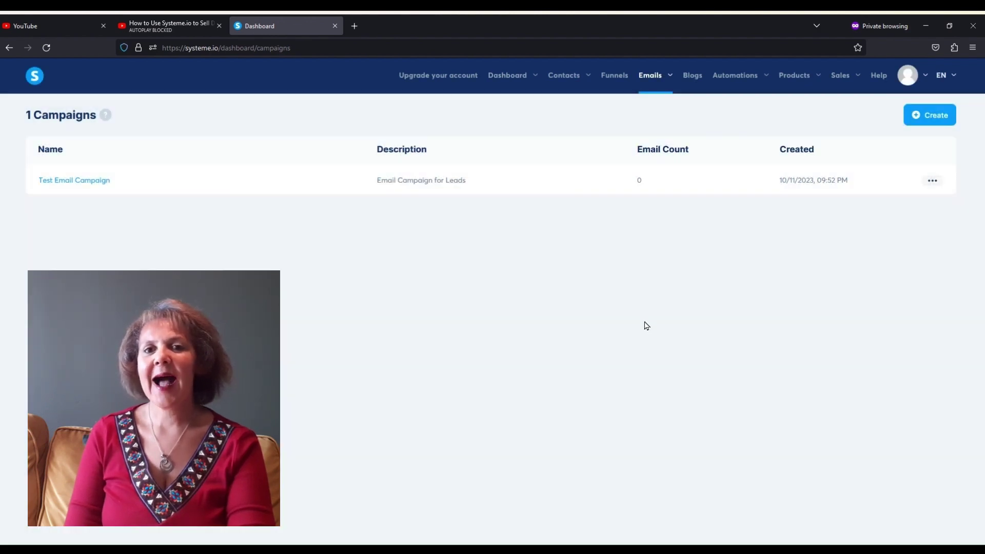
- Create a new automation rule triggered by Funnel step form subscribed
mouse_move(765, 85)
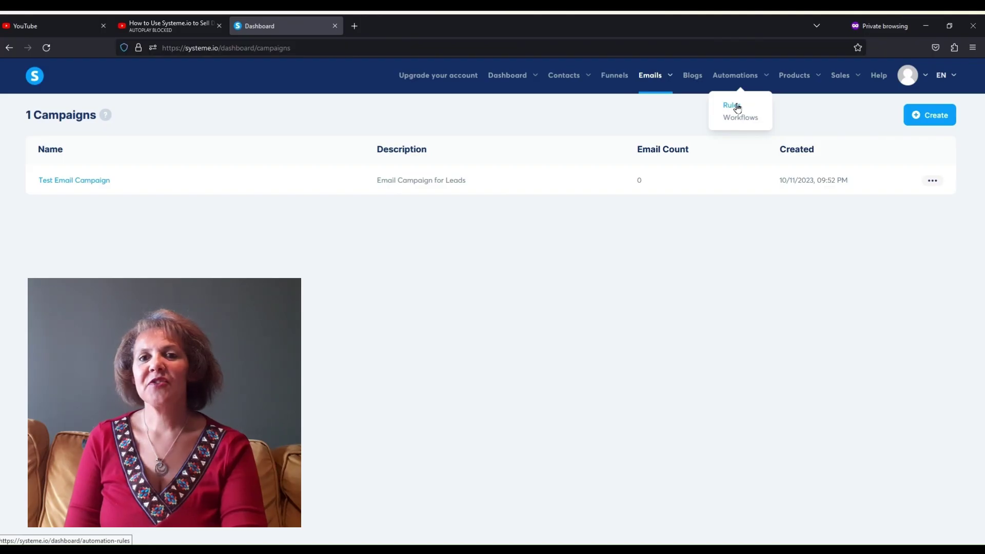
click(737, 107)
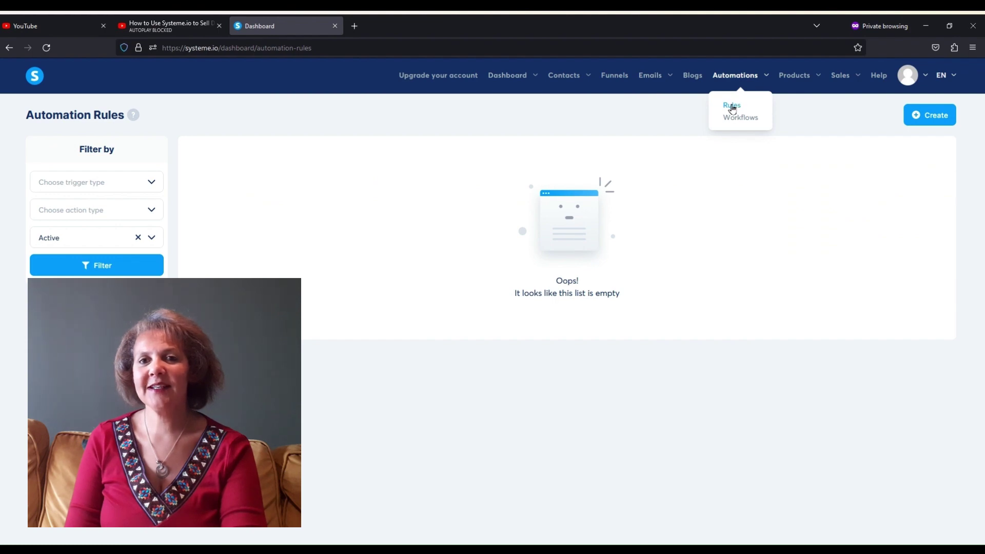
click(926, 116)
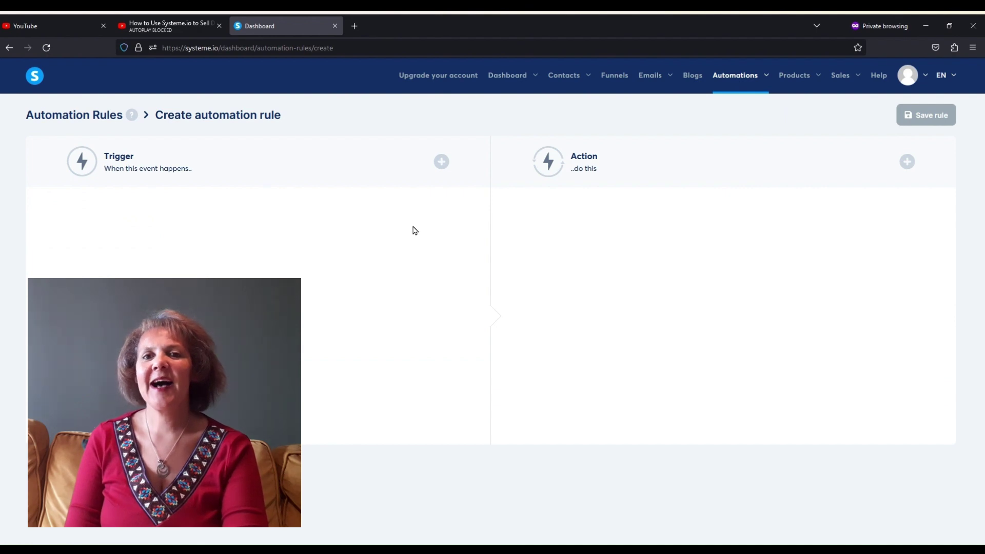
click(441, 161)
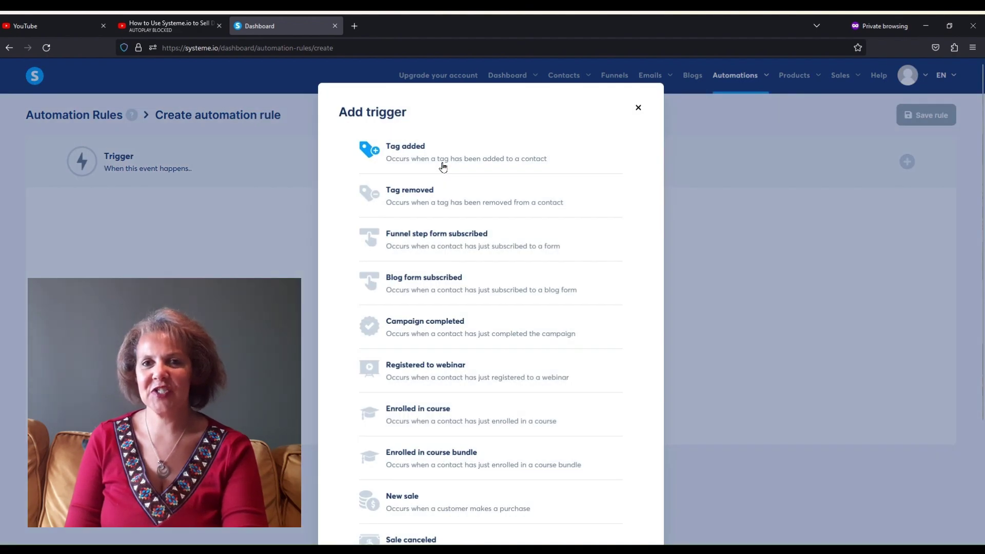
click(447, 250)
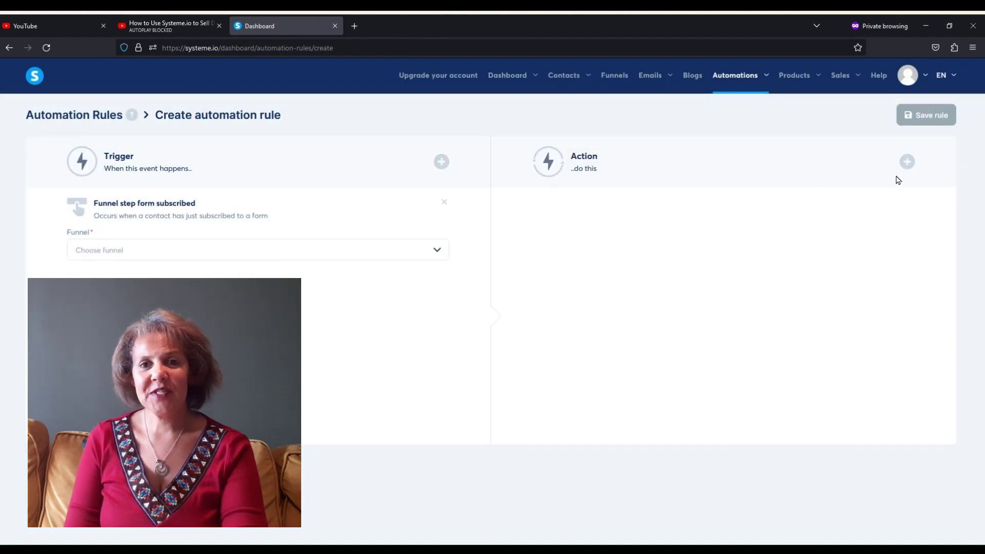
- Add a Subscribe to campaign action targeting Test Email Campaign
click(906, 162)
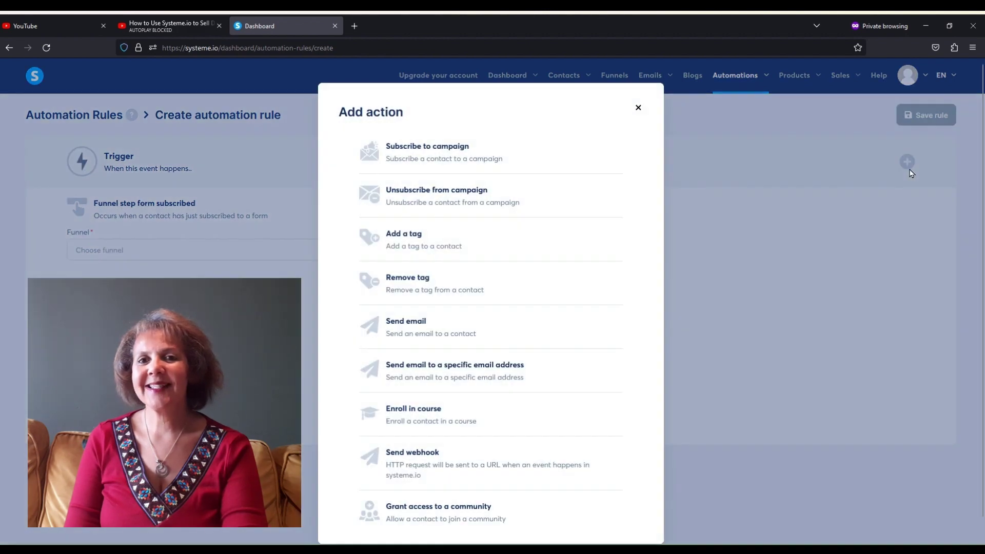
click(452, 148)
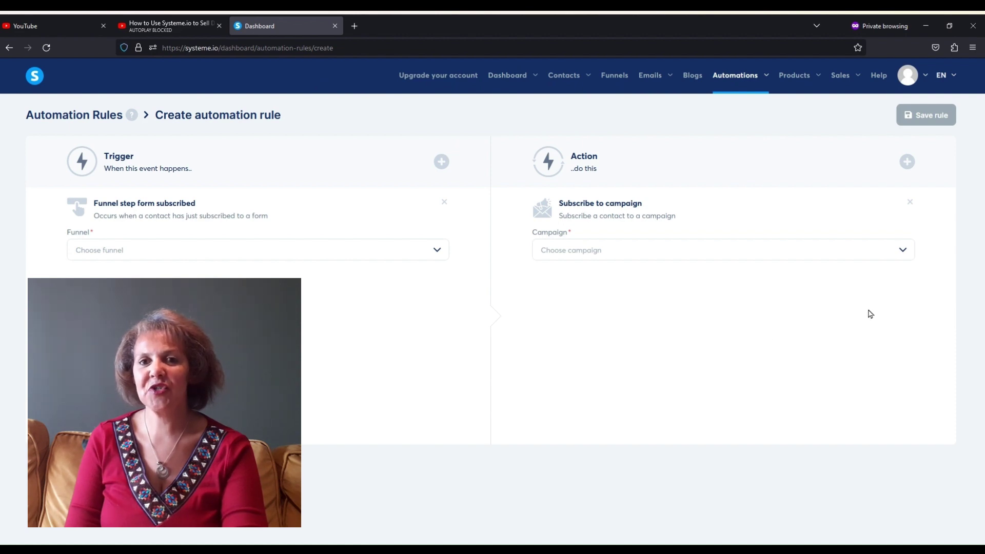
click(904, 251)
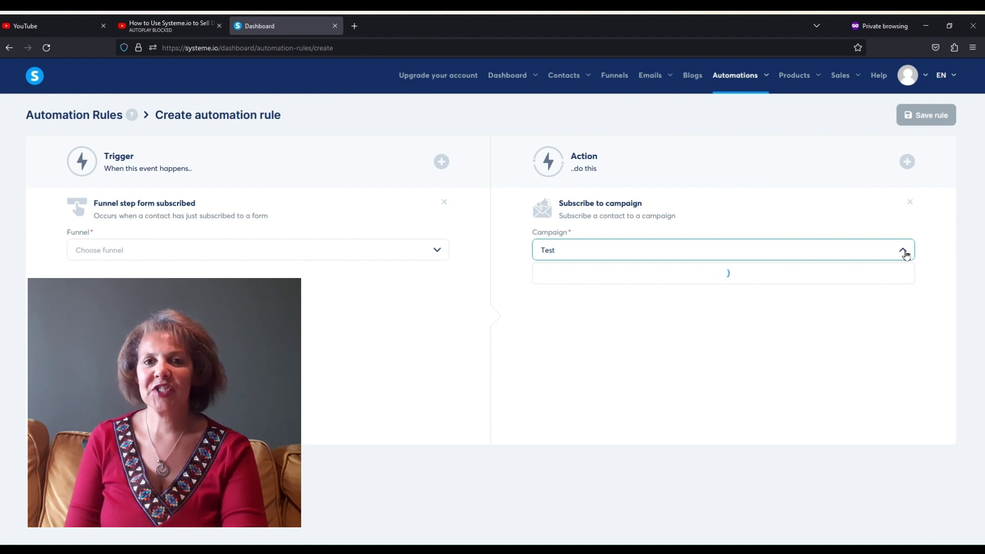
text(Email Campai)
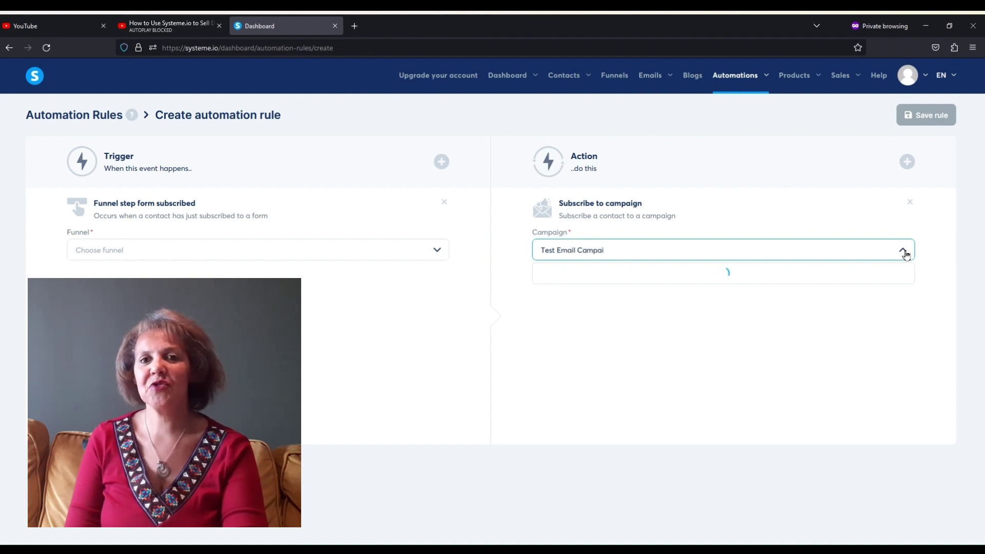
text(gn)
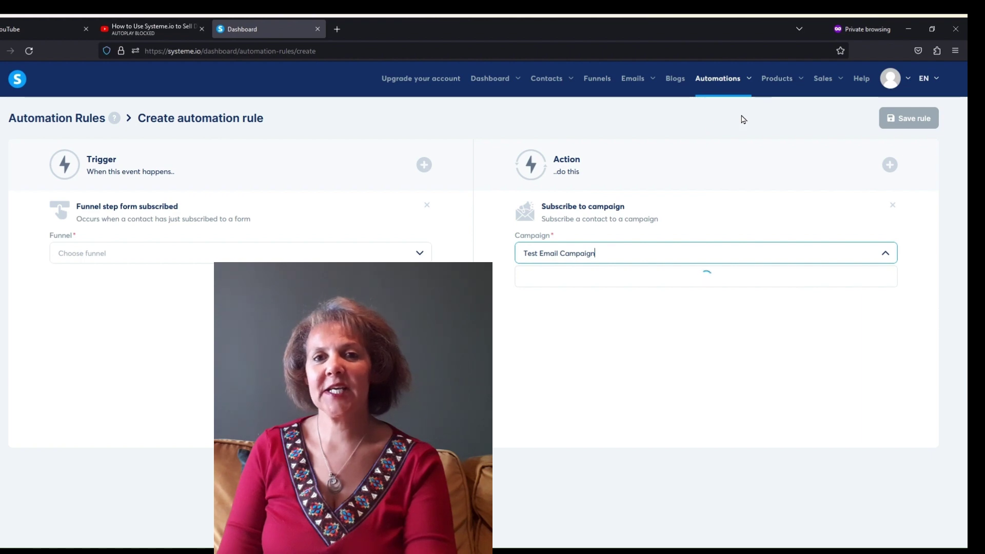
- Back in the campaigns list, create the 'First Email' step with its subject and sender name
mouse_move(634, 80)
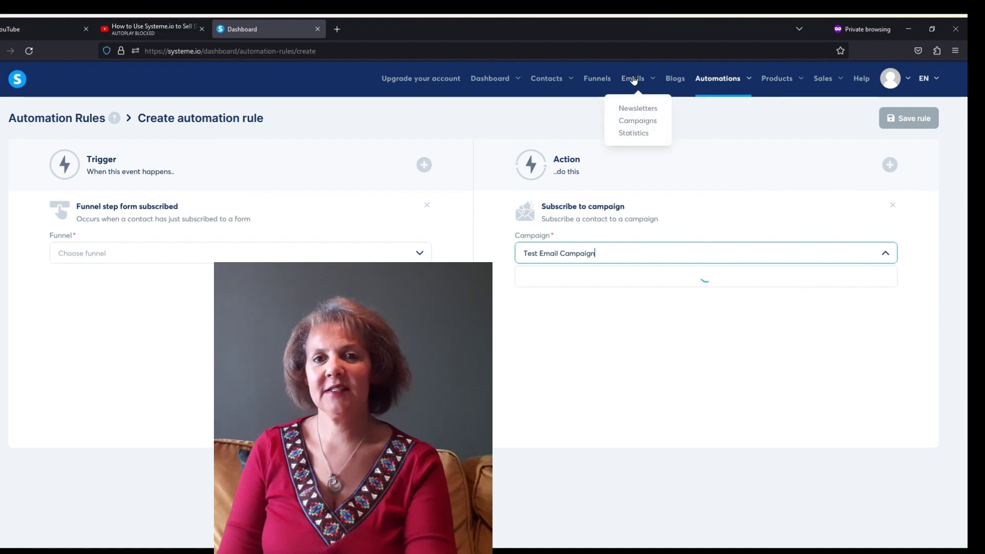
click(637, 121)
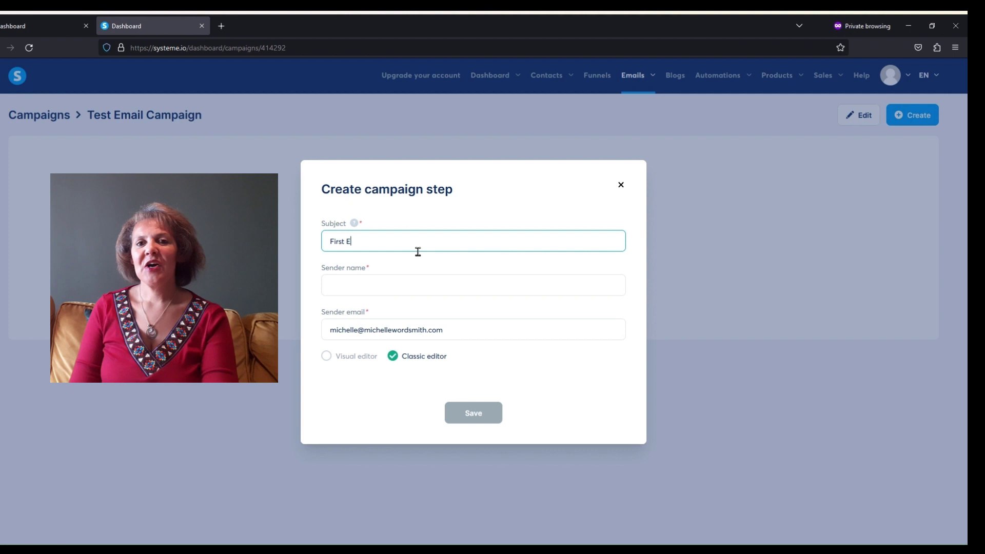
text(mail)
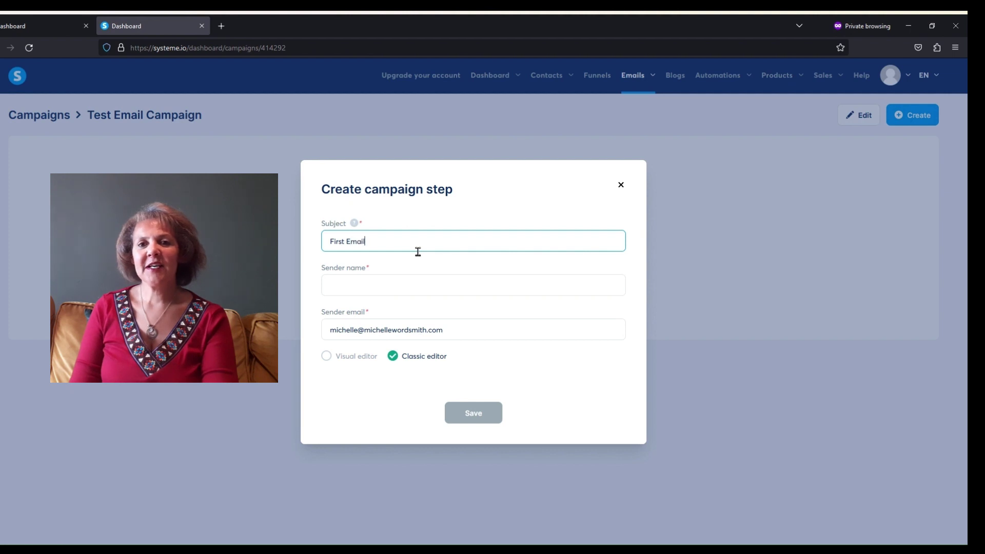
click(391, 286)
text(Michelle)
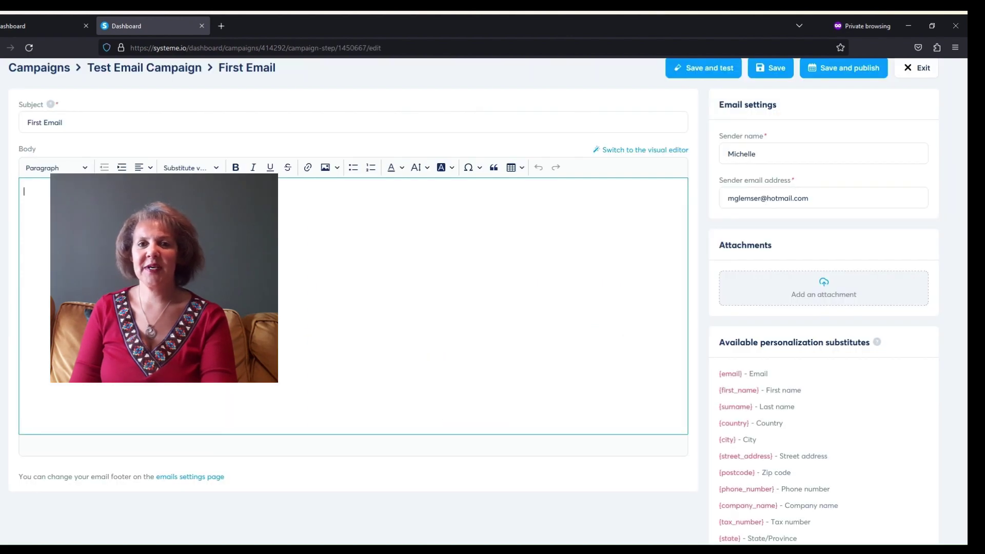
- Write the body: 'HI,', the 'First Email - Welcome...' line and the affiliate links / social media line
click(721, 199)
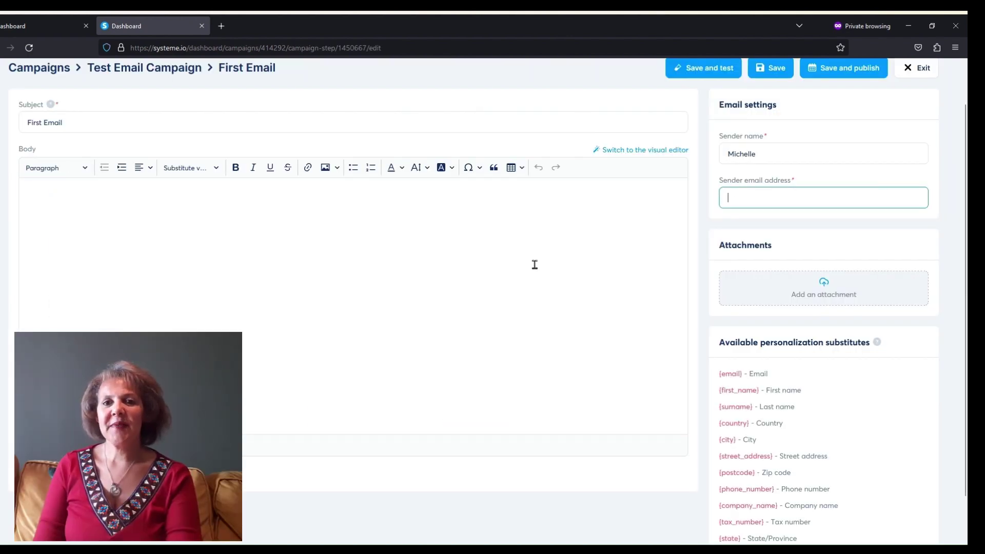
click(333, 227)
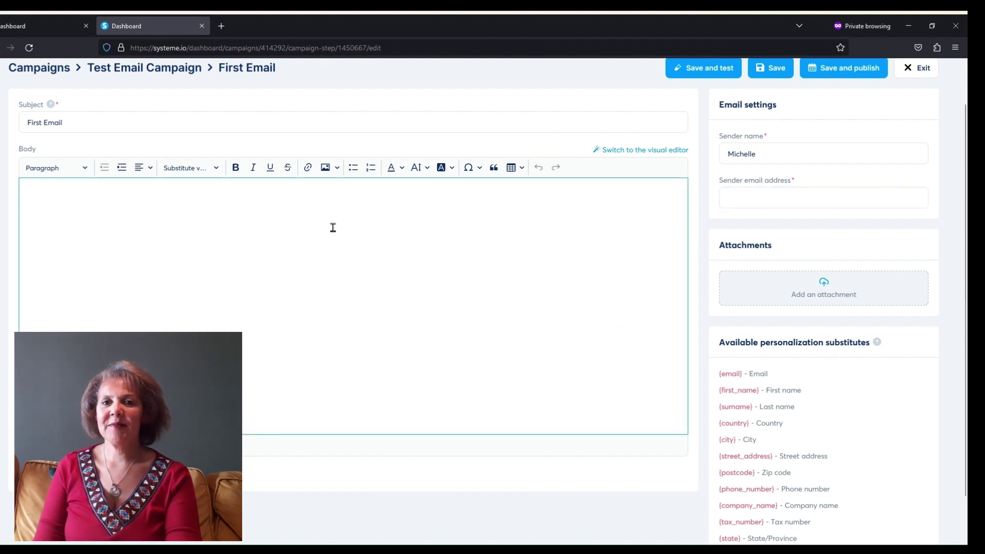
text(HI,)
key(Return)
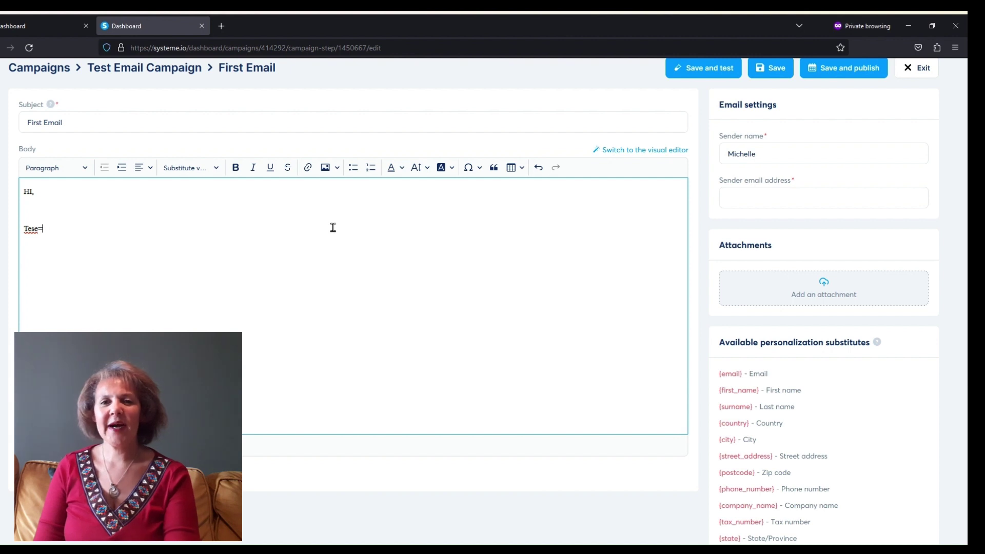
key(BackSpace)
key(BackSpace)
key(BackSpace)
text(st Email)
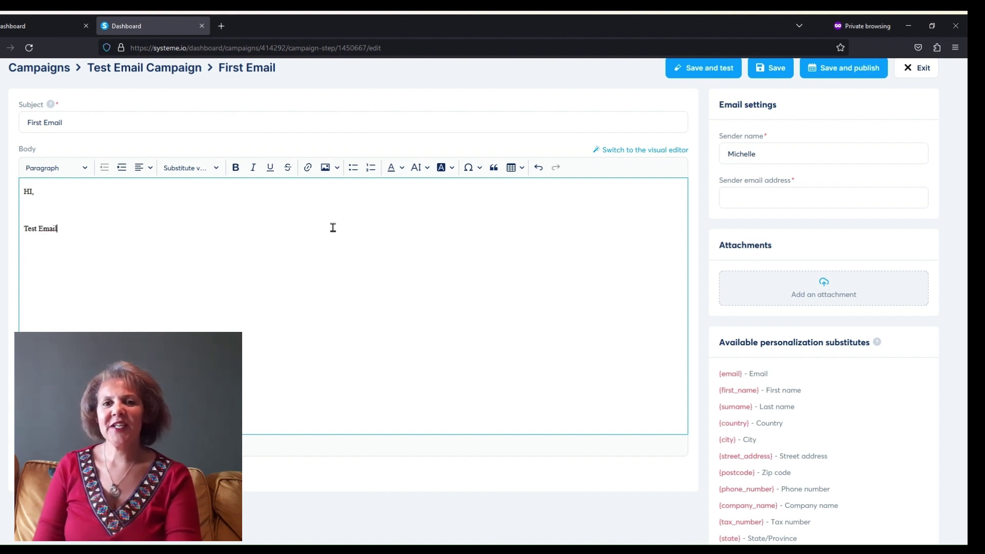
text( - W)
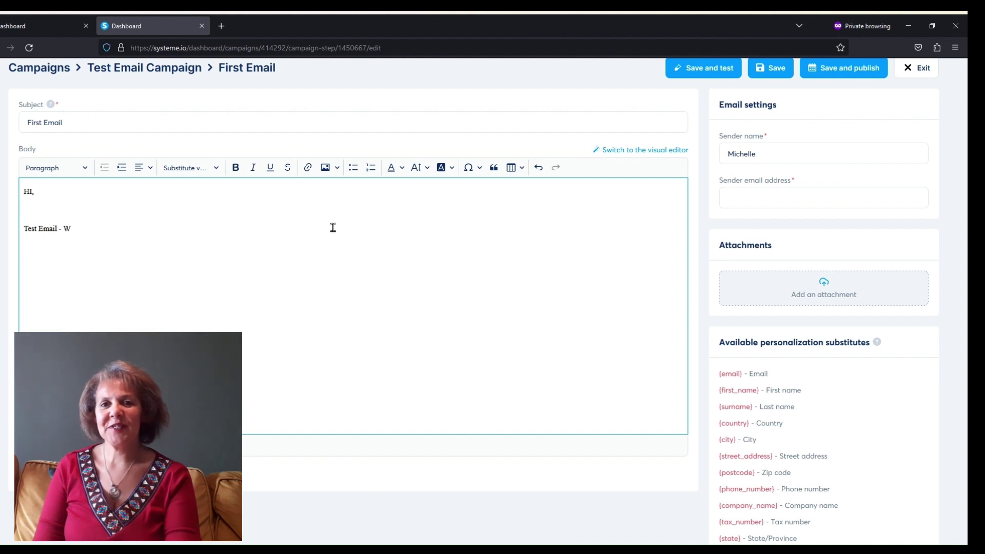
text(elcome)
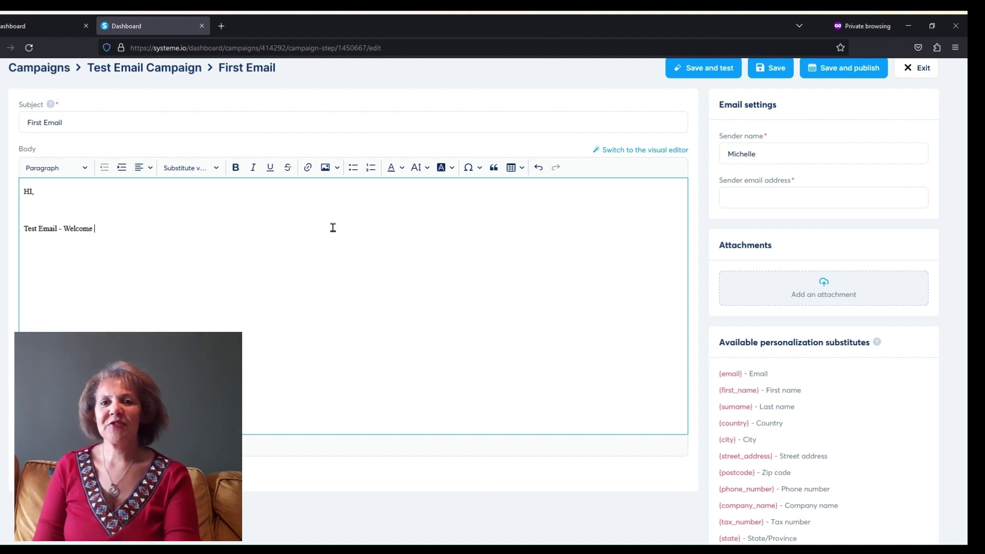
text( the pers)
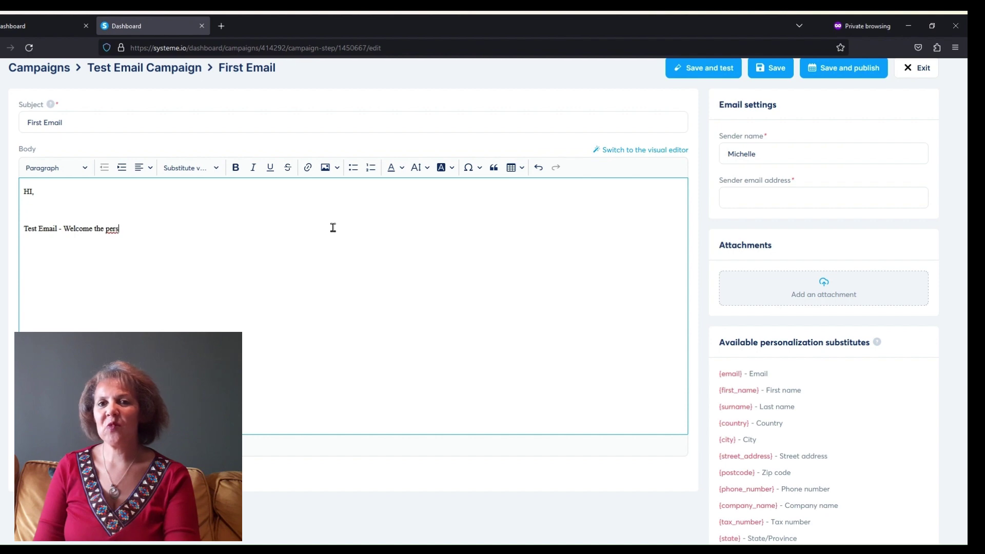
text(on that has signed up to your email l)
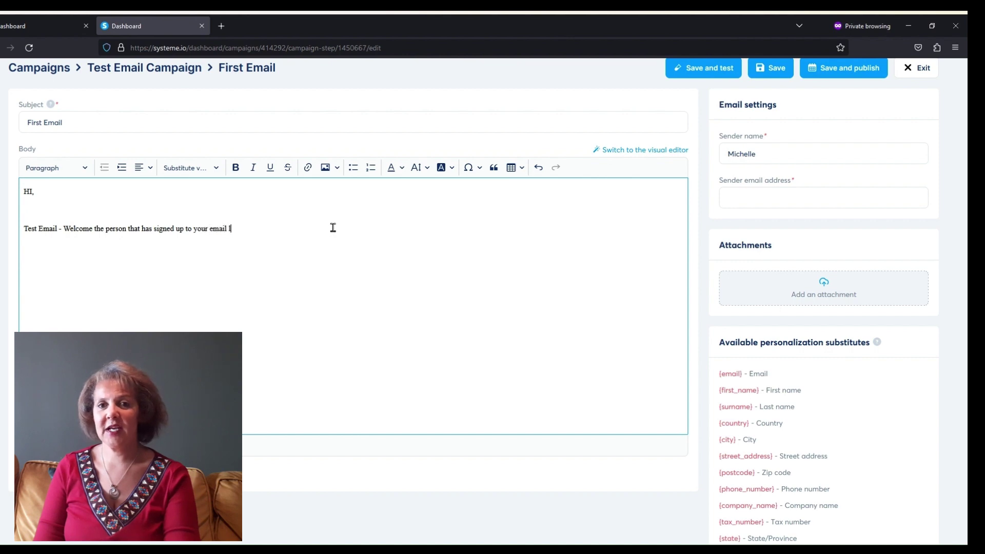
text(ist/newsle)
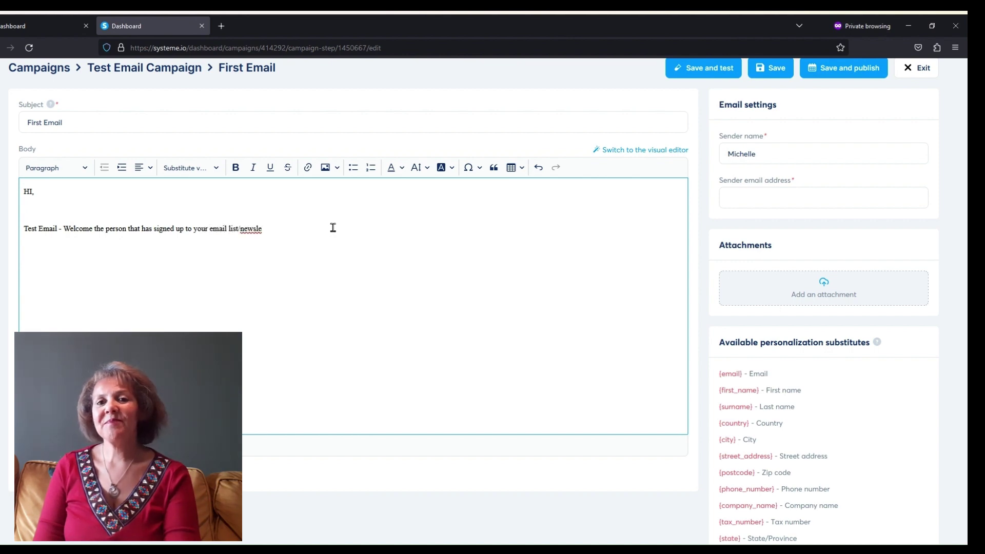
text(tter and)
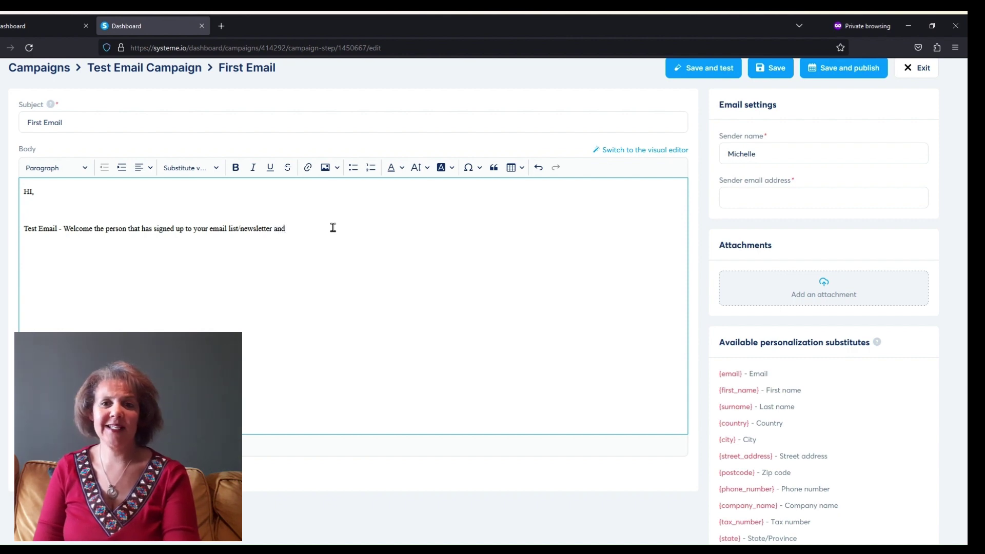
text( let them know what )
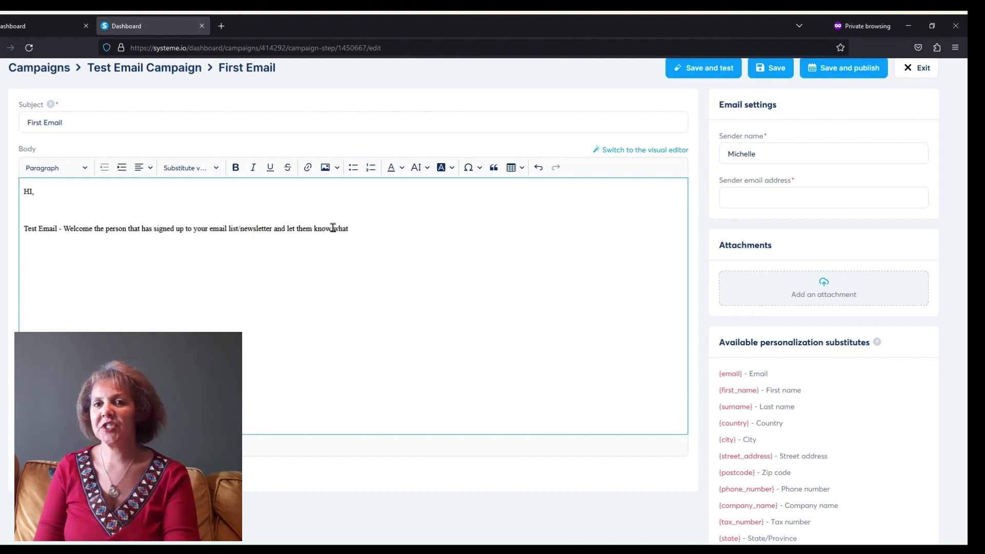
text(==============)
key(BackSpace)
key(BackSpace)
key(BackSpace)
key(BackSpace)
key(BackSpace)
key(BackSpace)
key(BackSpace)
key(BackSpace)
key(BackSpace)
key(BackSpace)
key(BackSpace)
key(BackSpace)
key(BackSpace)
key(BackSpace)
key(BackSpace)
key(BackSpace)
key(BackSpace)
key(BackSpace)
key(BackSpace)
key(BackSpace)
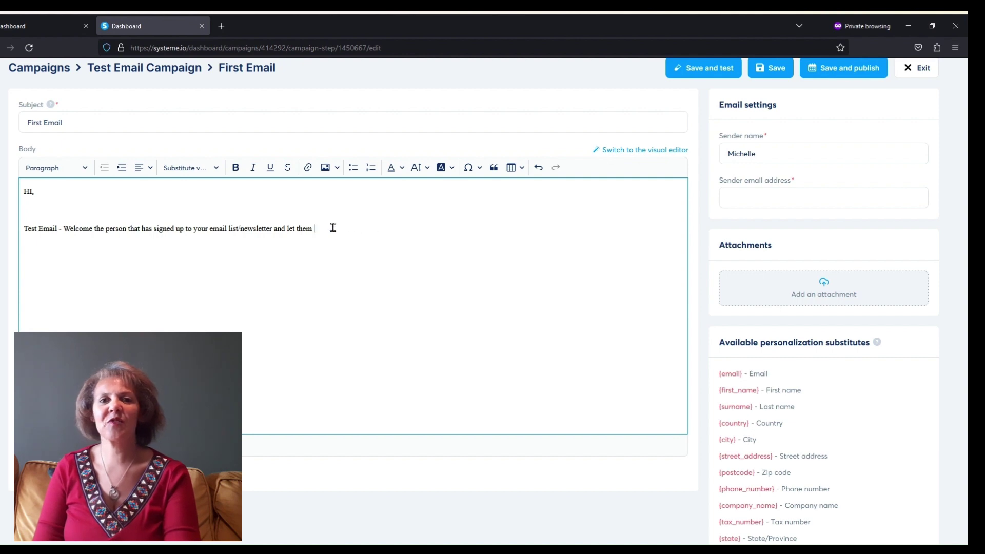
text(.)
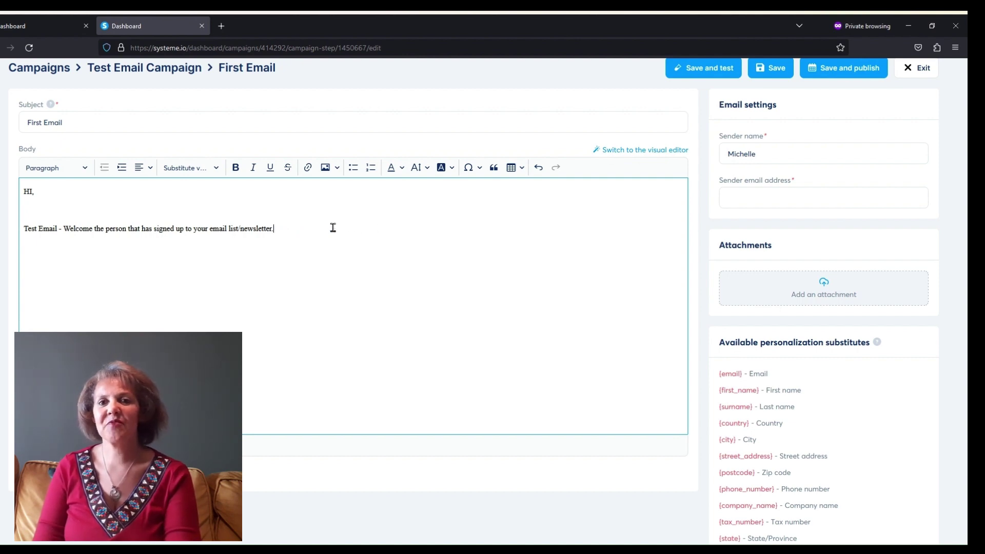
key(Return)
key(Return)
text(Includ)
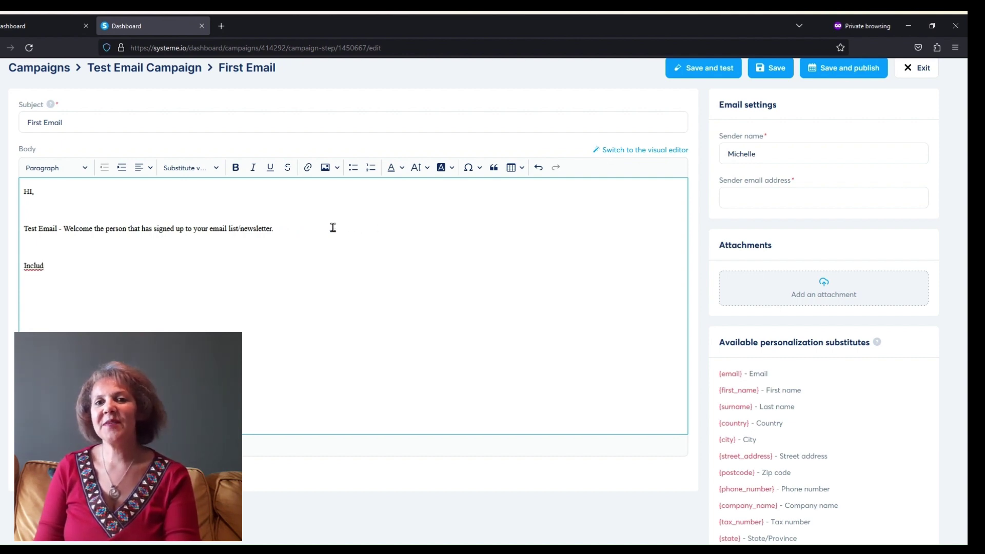
text(e any affiliate links)
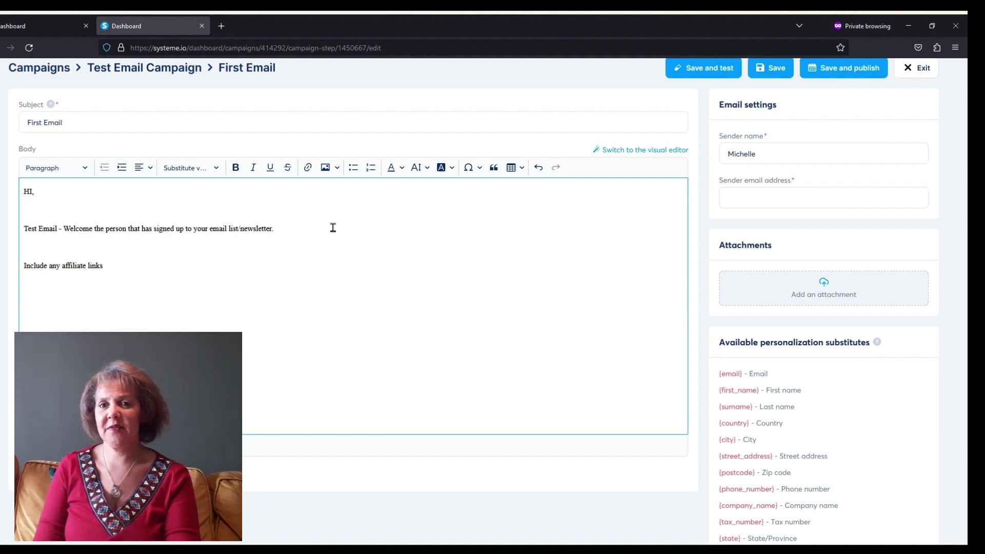
text( / social media links.)
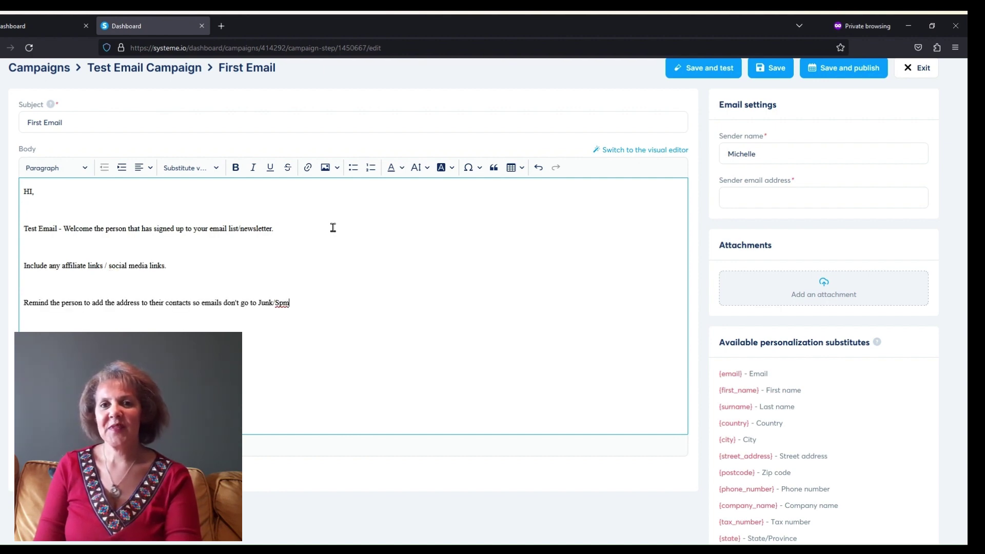
text(am folder.)
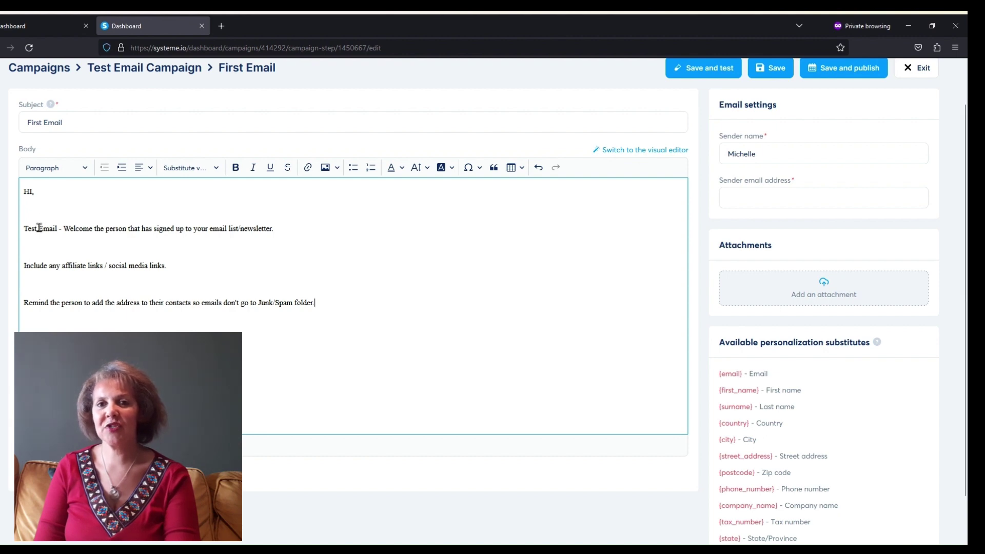
- Make the welcome line bold italic
drag(24, 231, 386, 234)
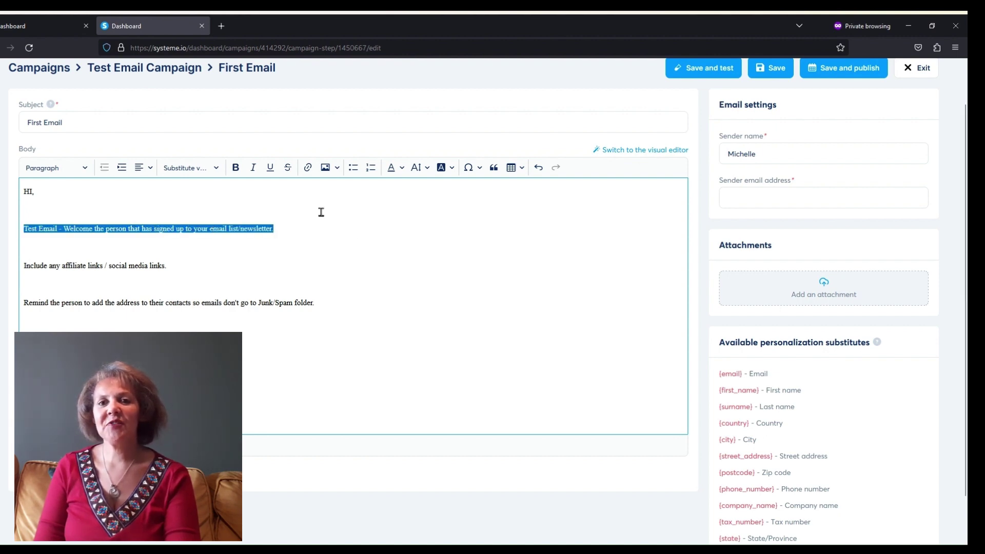
click(253, 168)
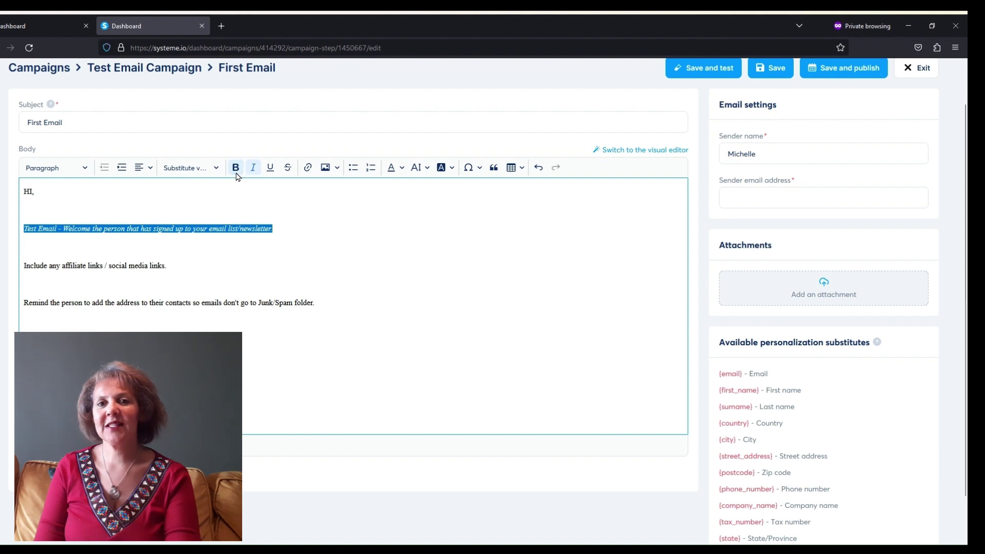
click(235, 169)
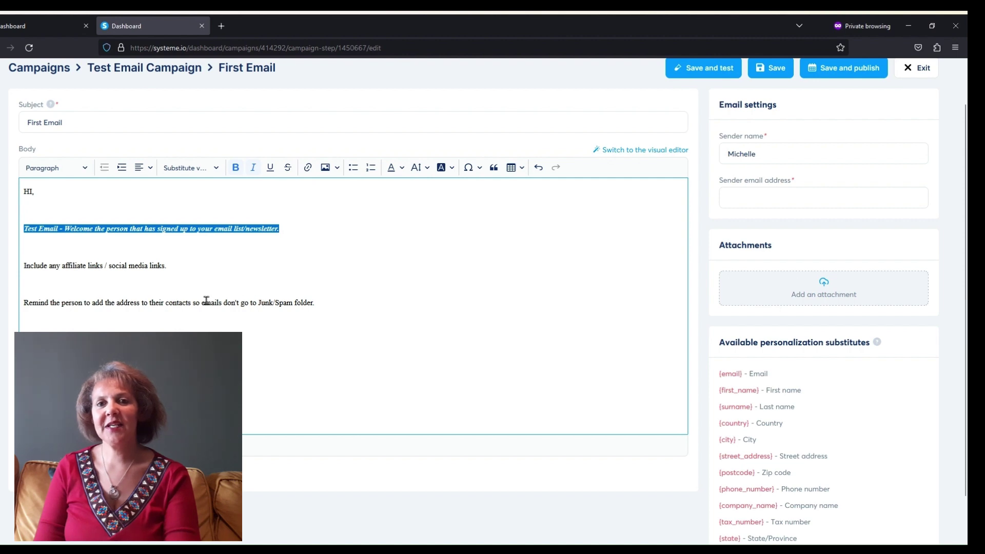
click(111, 265)
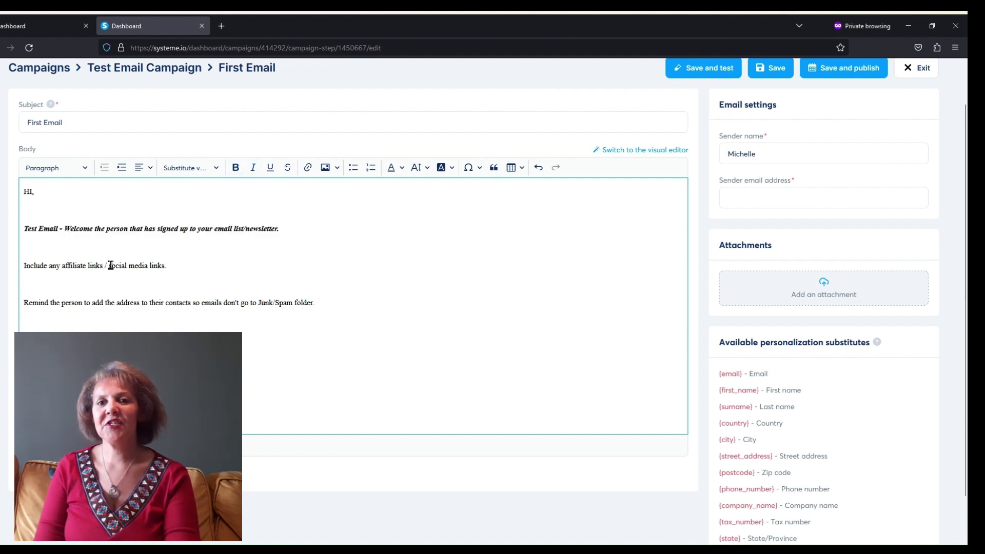
drag(110, 265, 169, 266)
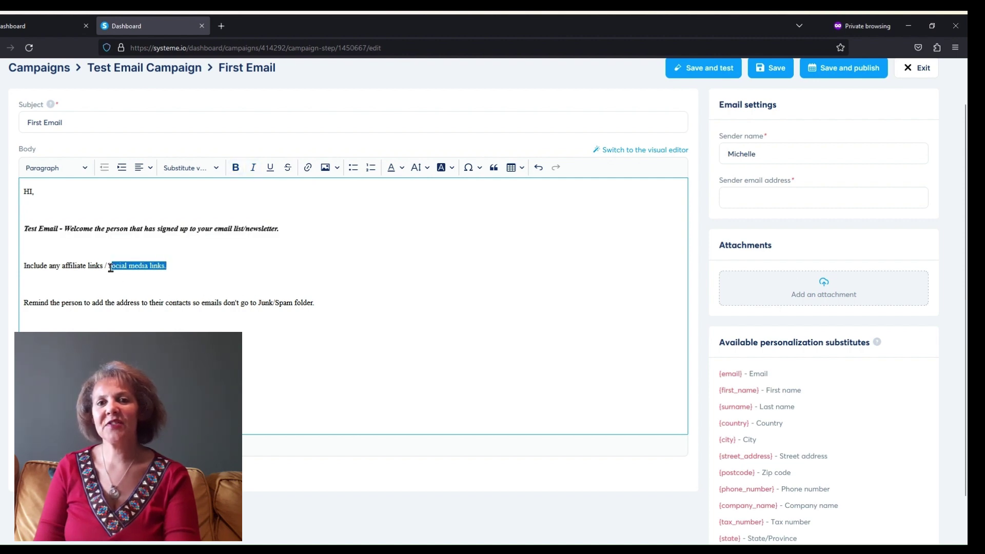
drag(108, 265, 164, 265)
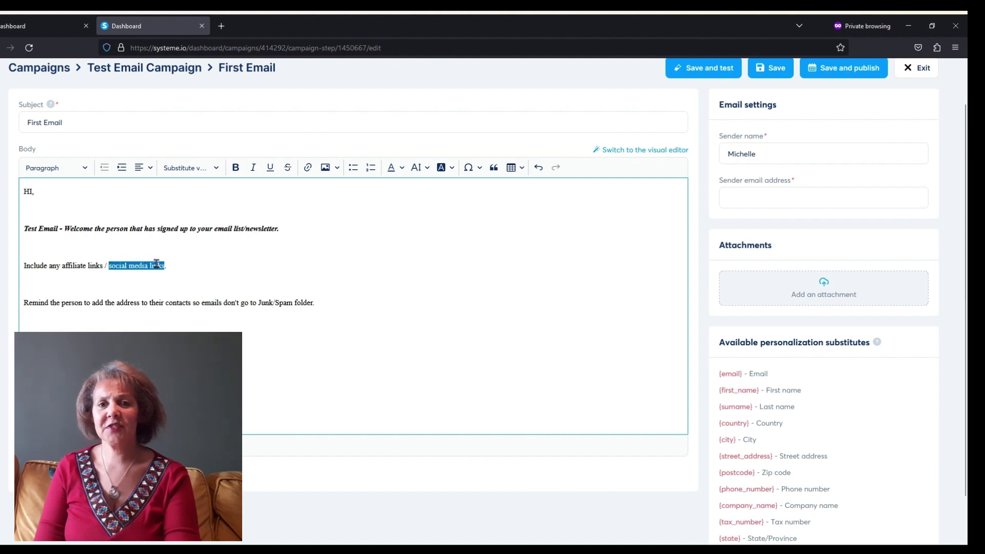
click(308, 168)
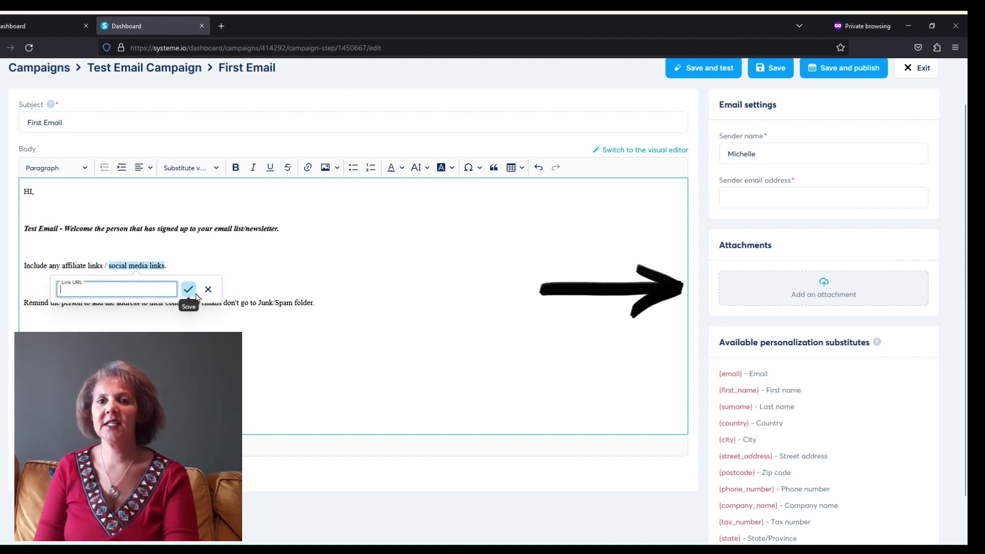
click(197, 264)
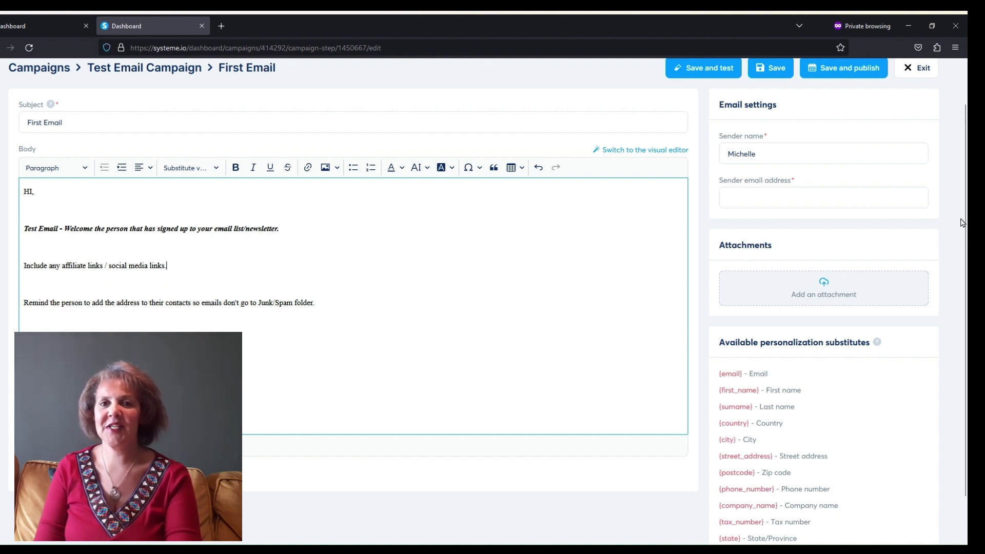
scroll(962, 235, down, 1)
scroll(820, 246, up, 2)
click(739, 247)
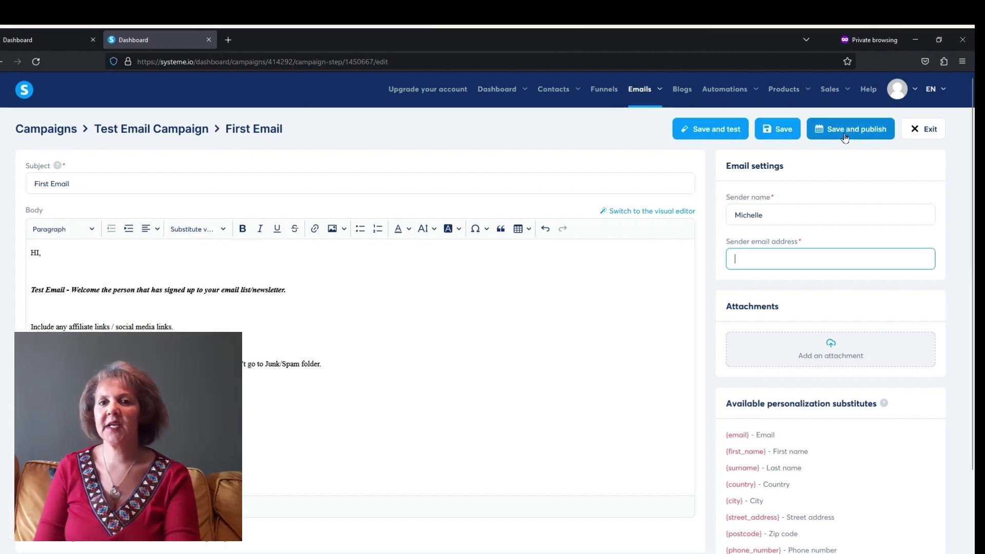
- Save First Email and set its activation delay unit, specific send time and weekday options
click(845, 135)
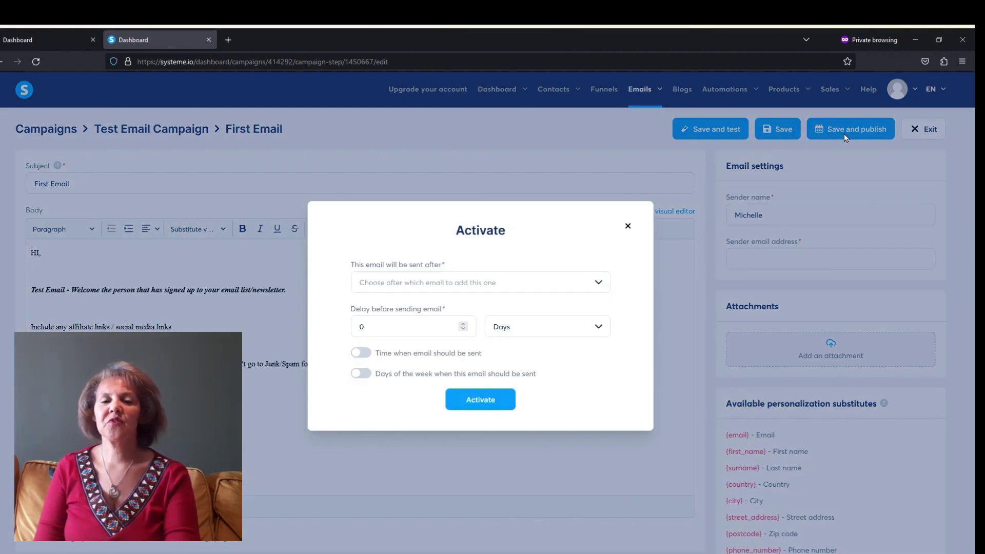
click(599, 284)
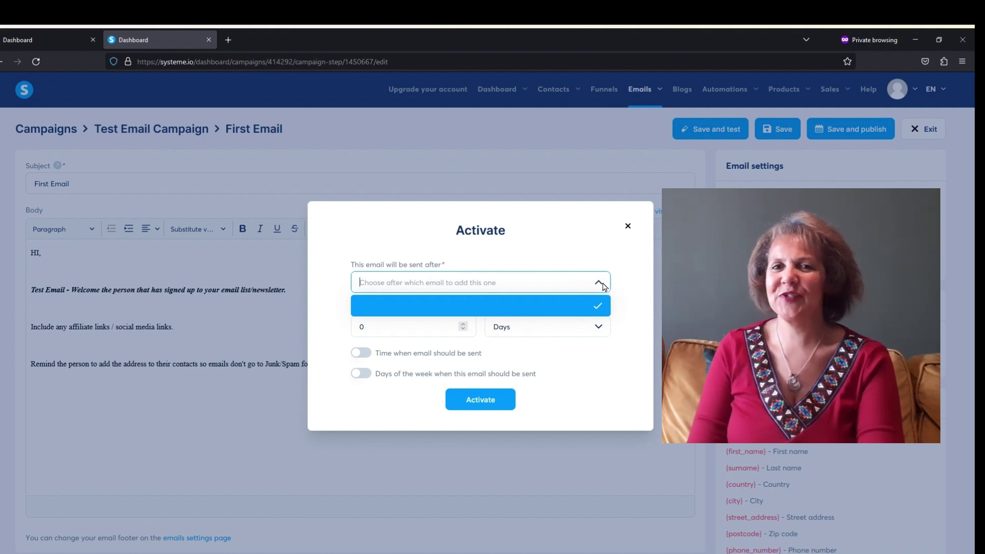
click(632, 285)
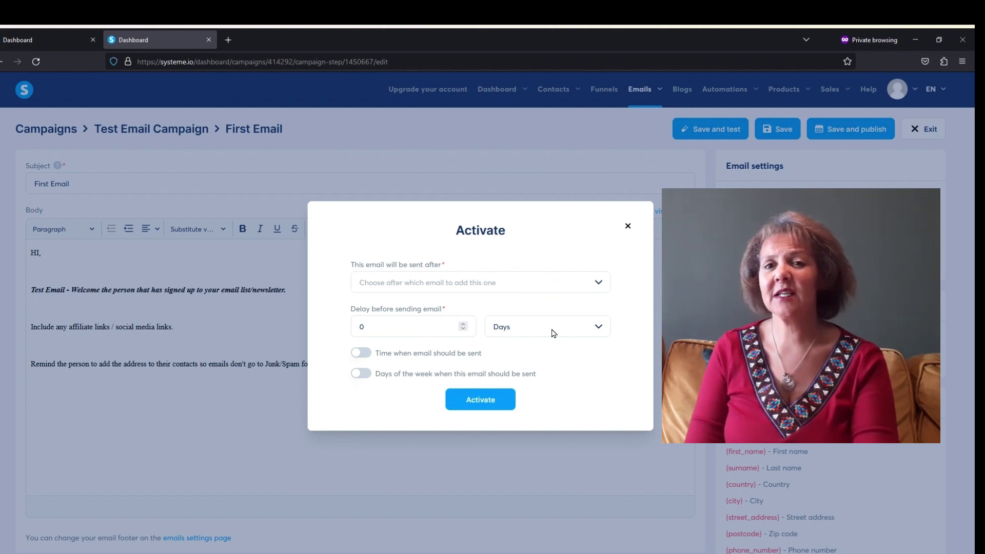
click(593, 330)
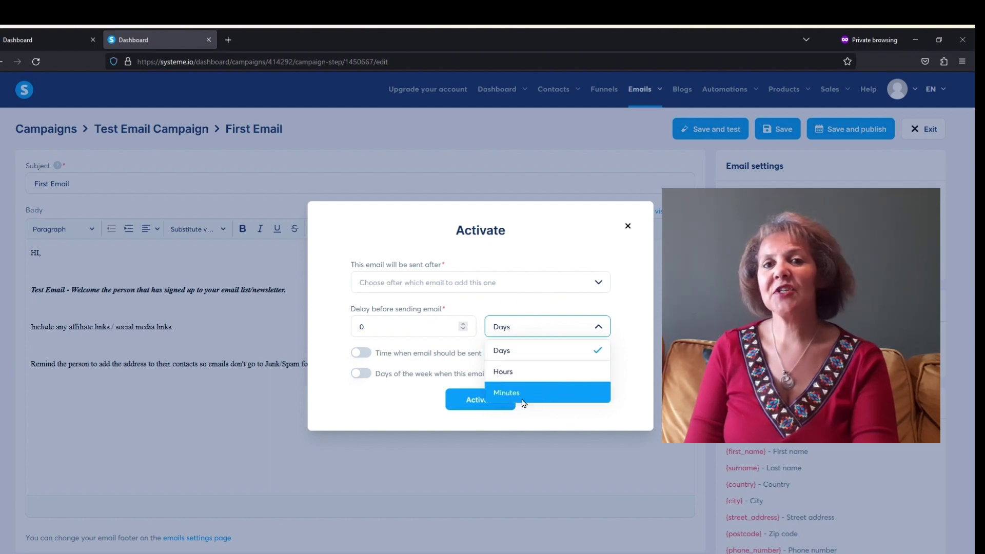
click(414, 394)
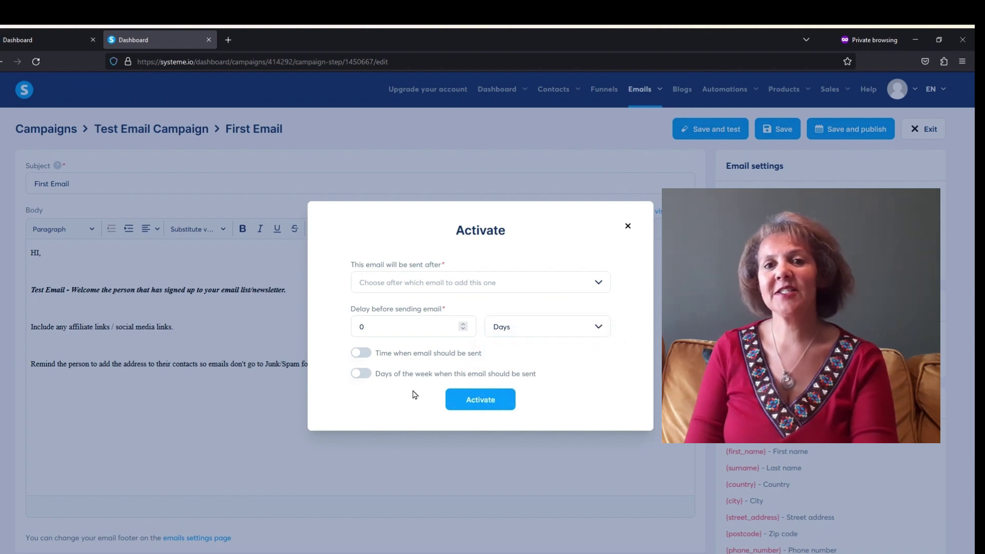
click(361, 356)
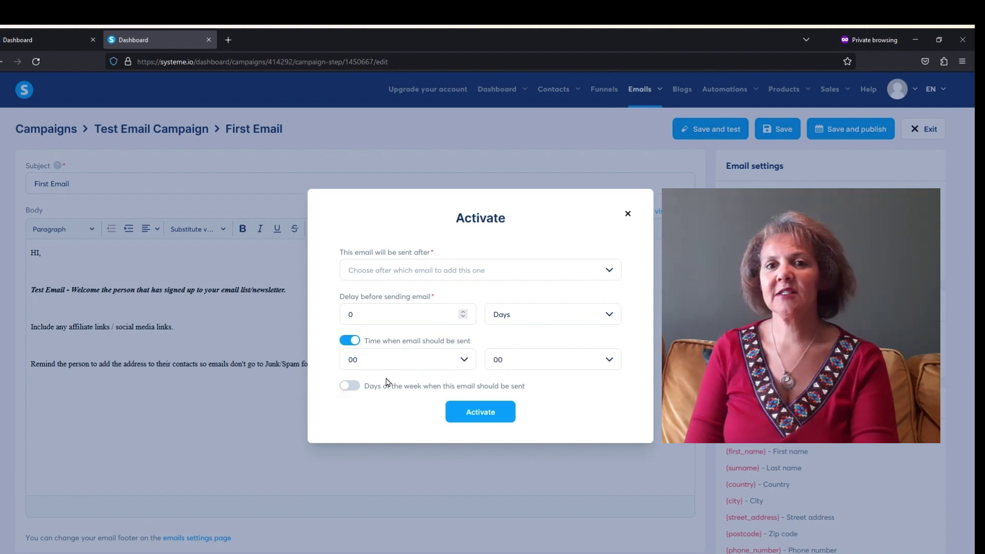
click(349, 387)
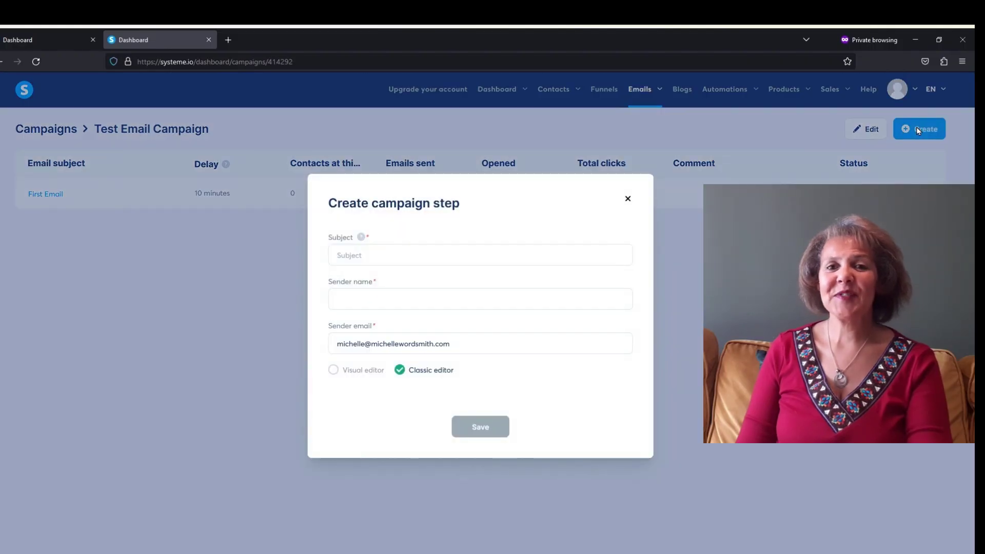
- In a fresh new-step form, enter subject 'Second Email' and the sender name
click(482, 260)
text(Second Email)
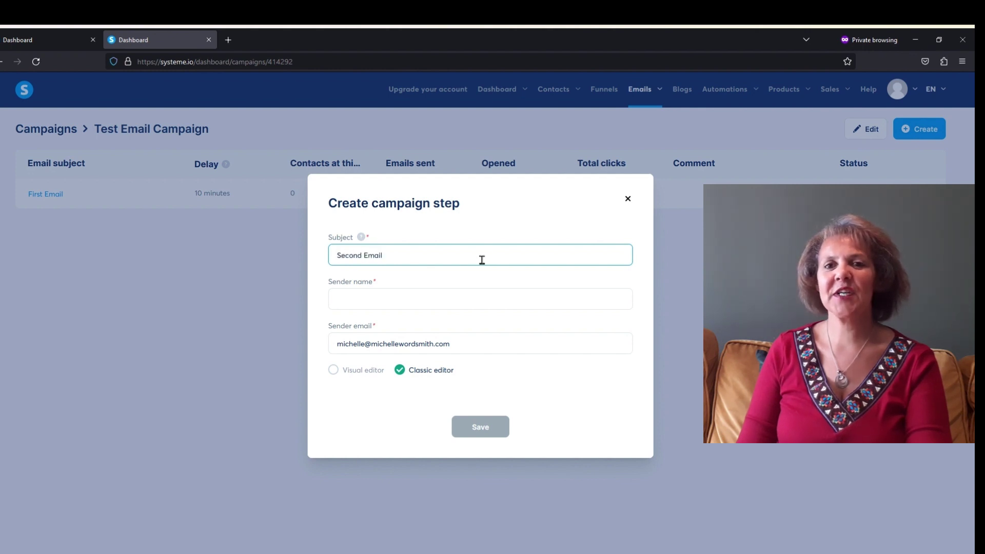
click(432, 301)
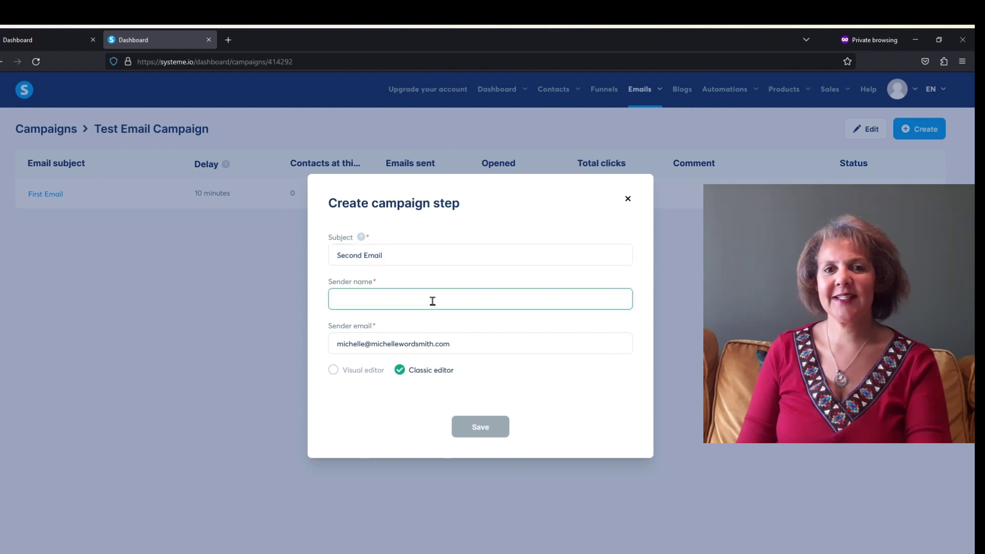
key(Escape)
click(918, 130)
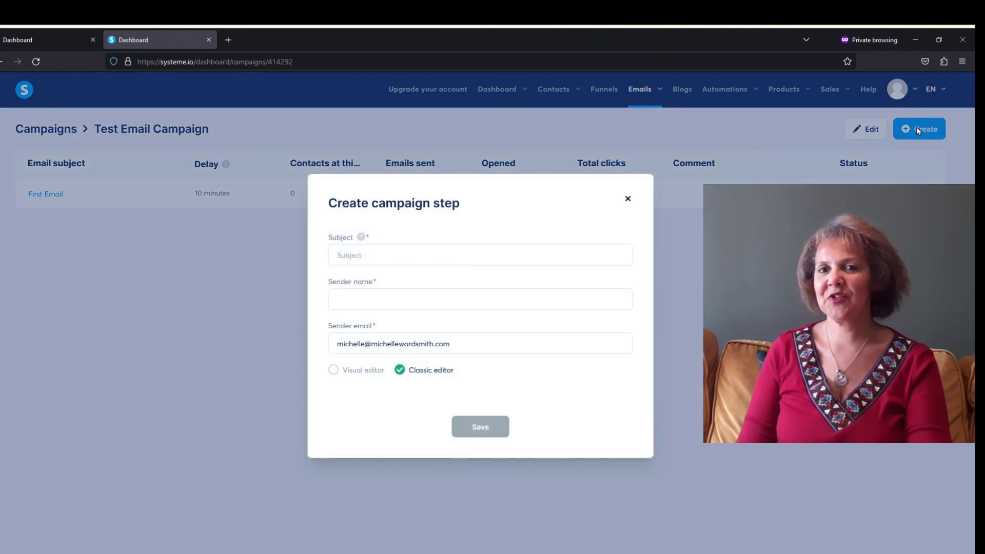
click(481, 259)
text(Second Email)
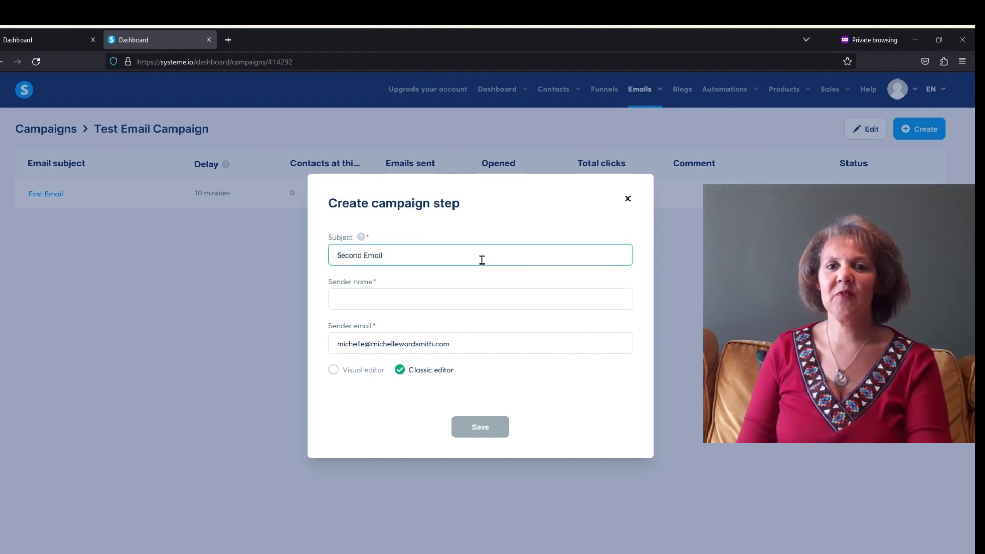
click(432, 301)
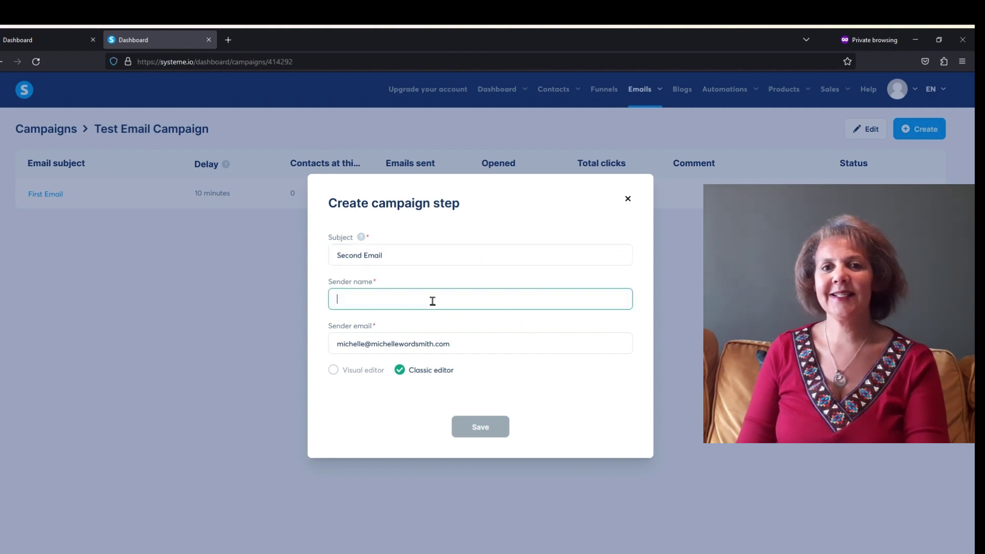
text(Michelle)
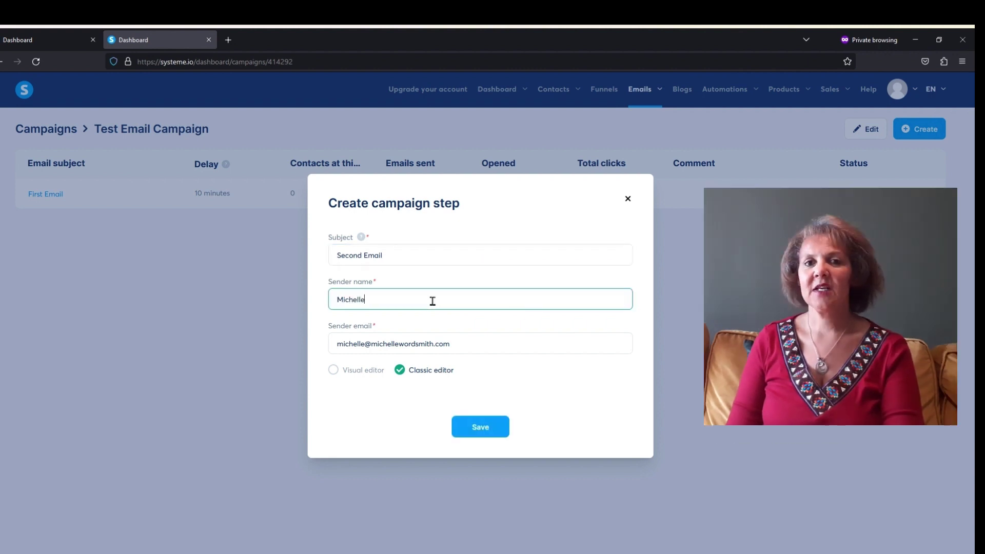
- Adjust the sender email, set a 1-day delay and activate Second Email
click(458, 344)
key(BackSpace)
key(BackSpace)
key(BackSpace)
key(BackSpace)
key(BackSpace)
key(BackSpace)
key(BackSpace)
key(BackSpace)
key(BackSpace)
key(BackSpace)
key(BackSpace)
key(BackSpace)
key(BackSpace)
key(BackSpace)
key(BackSpace)
key(BackSpace)
key(BackSpace)
key(BackSpace)
key(BackSpace)
key(BackSpace)
key(BackSpace)
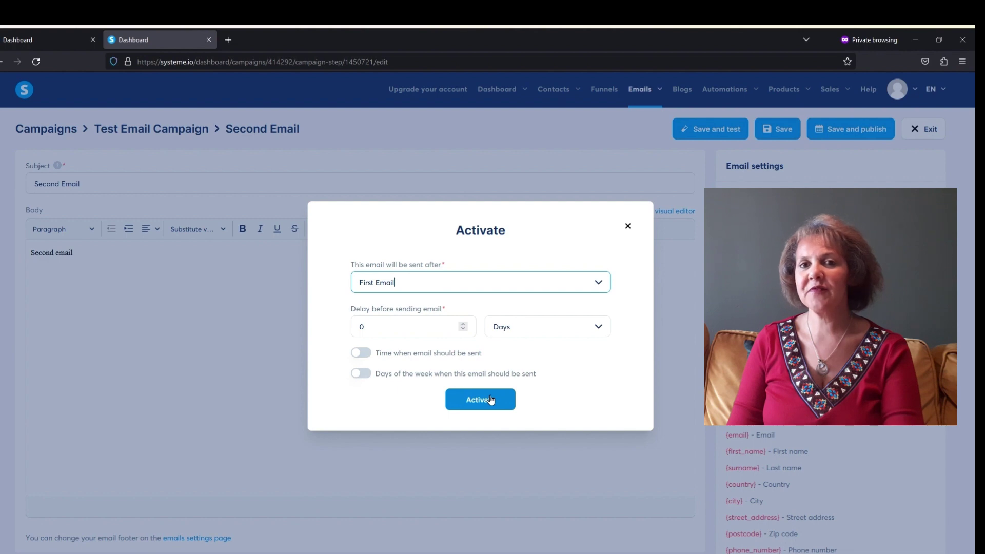
click(429, 324)
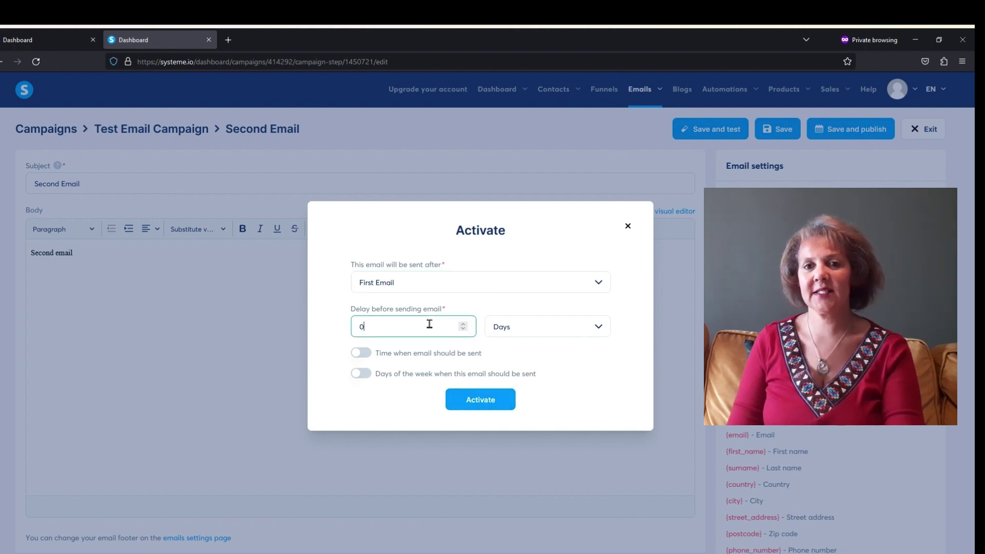
text(1)
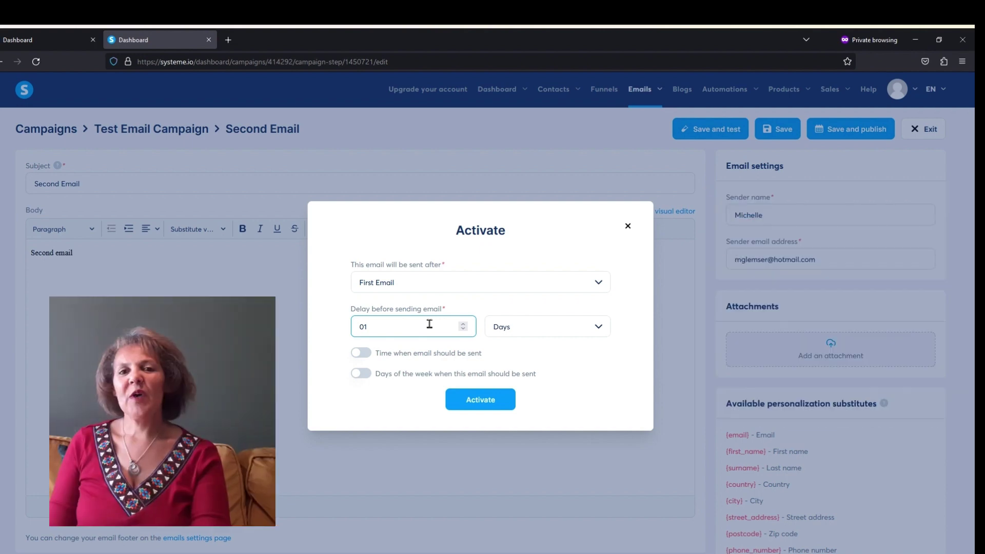
click(464, 399)
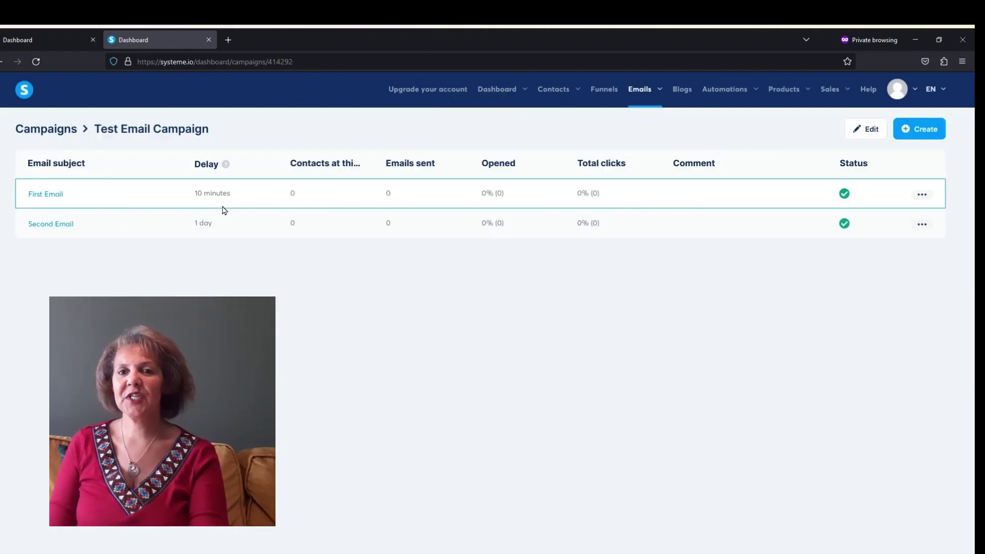
- Add a Funnel step form subscribed rule to the Test Email Campaign funnel's squeeze page
key(ctrl+w)
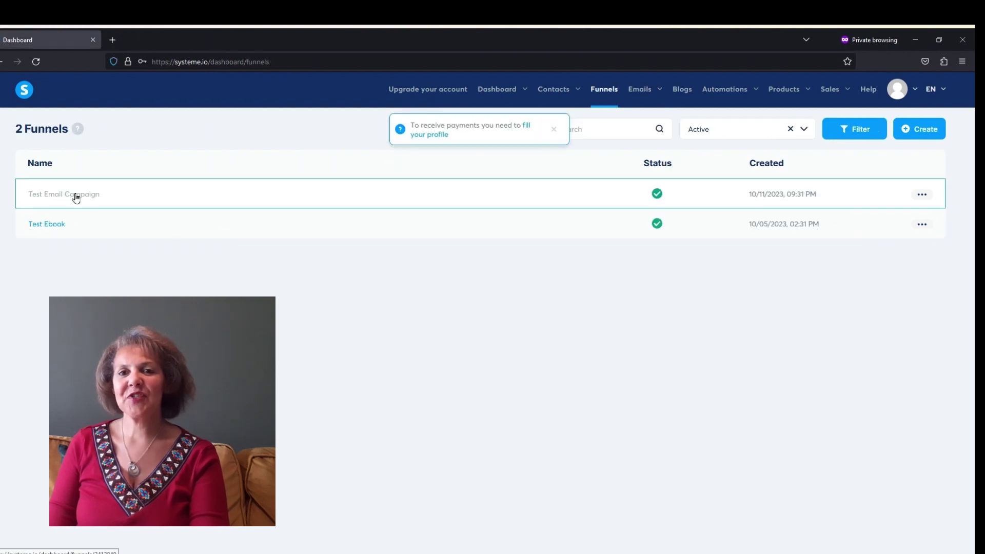
click(72, 195)
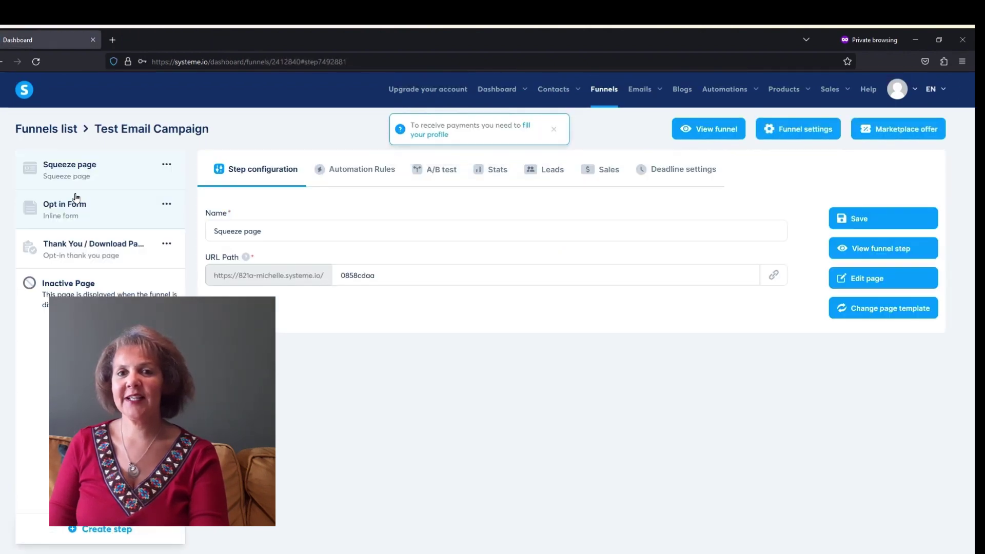
click(363, 179)
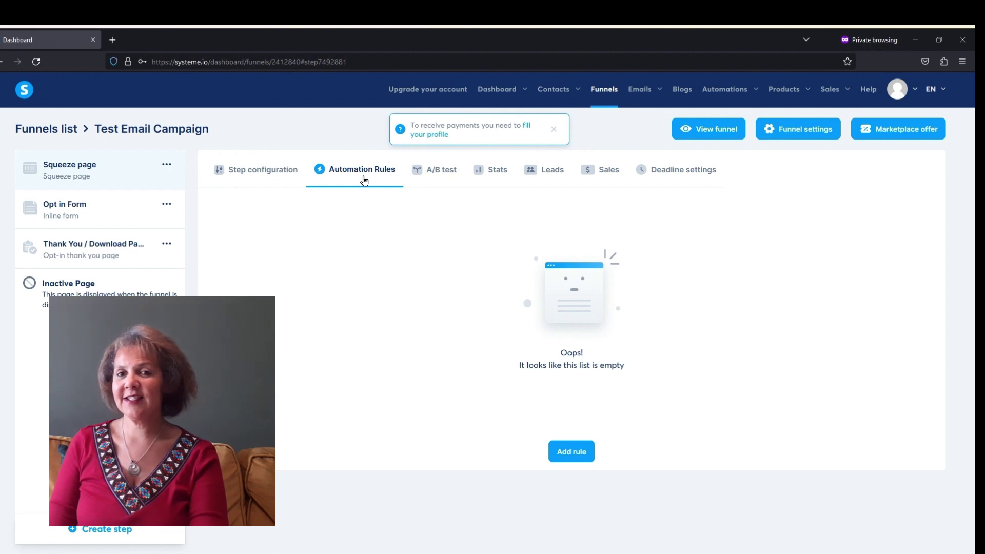
click(582, 458)
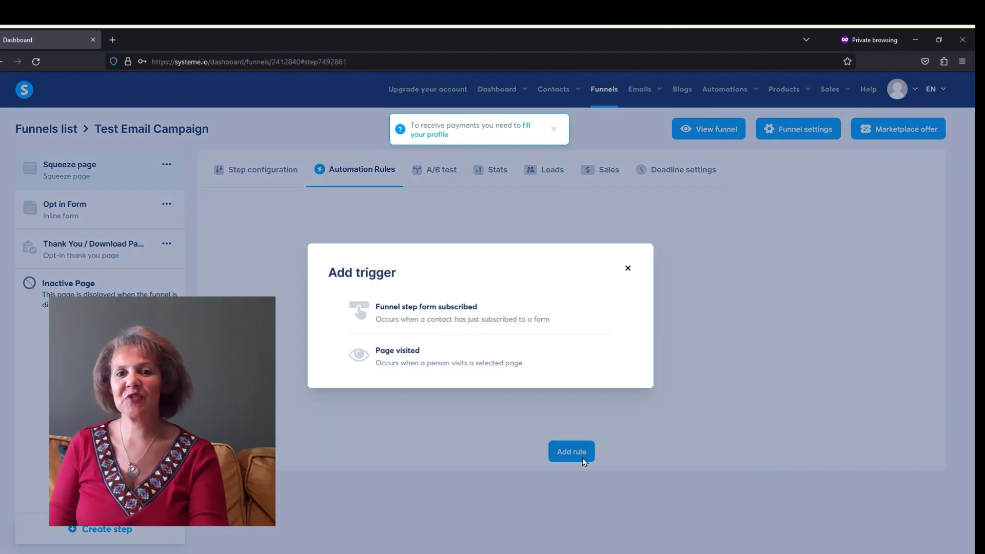
click(491, 315)
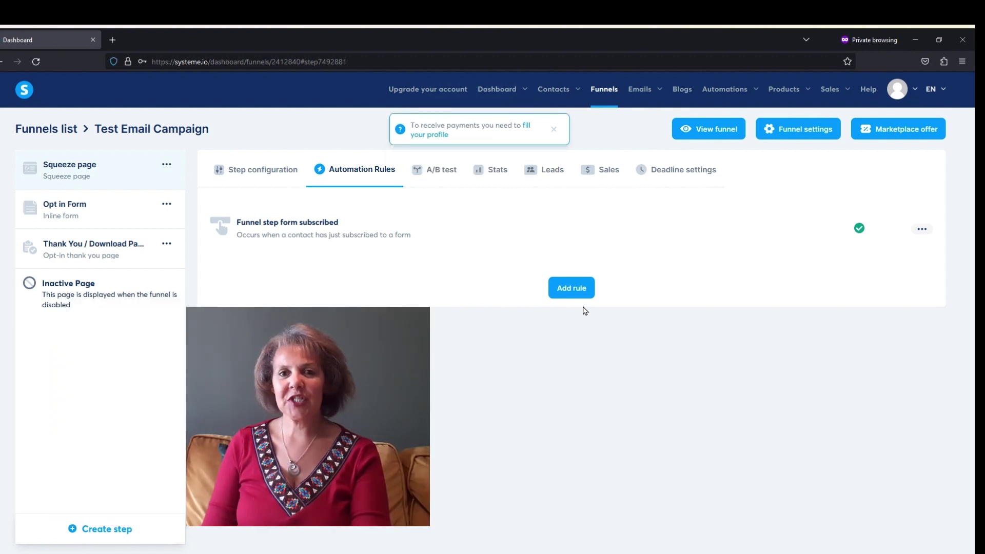
- Go from Automations > Rules to the Customer support Contact us page
mouse_move(650, 89)
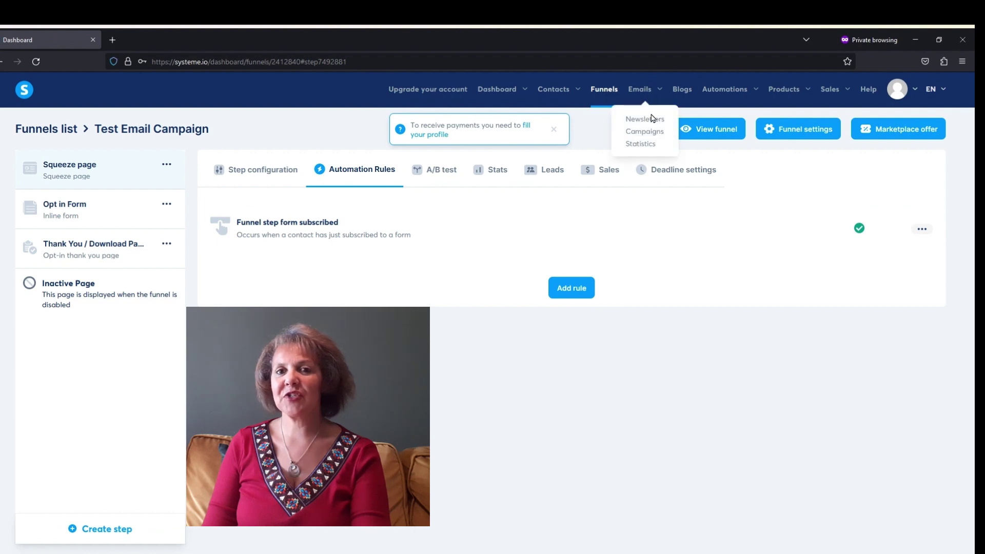
mouse_move(748, 91)
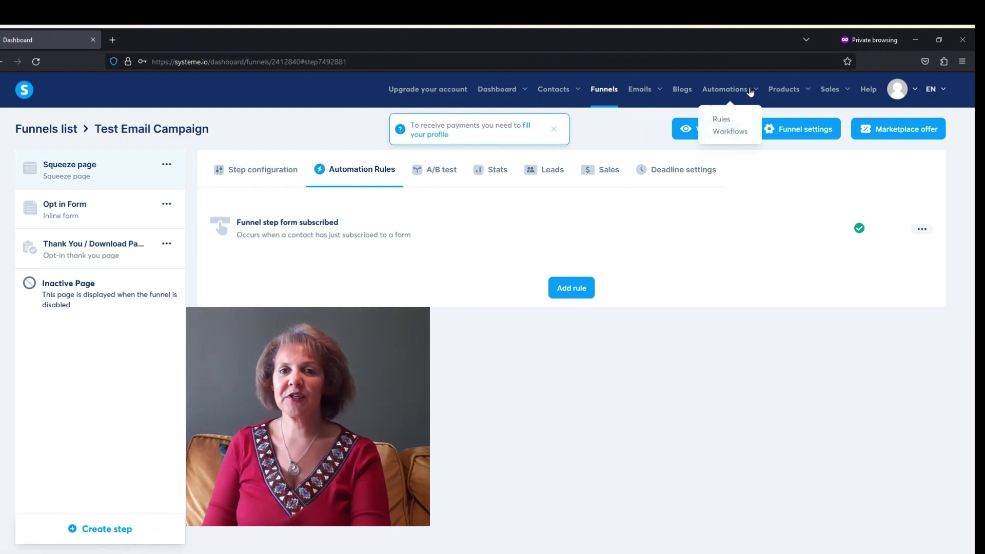
click(720, 119)
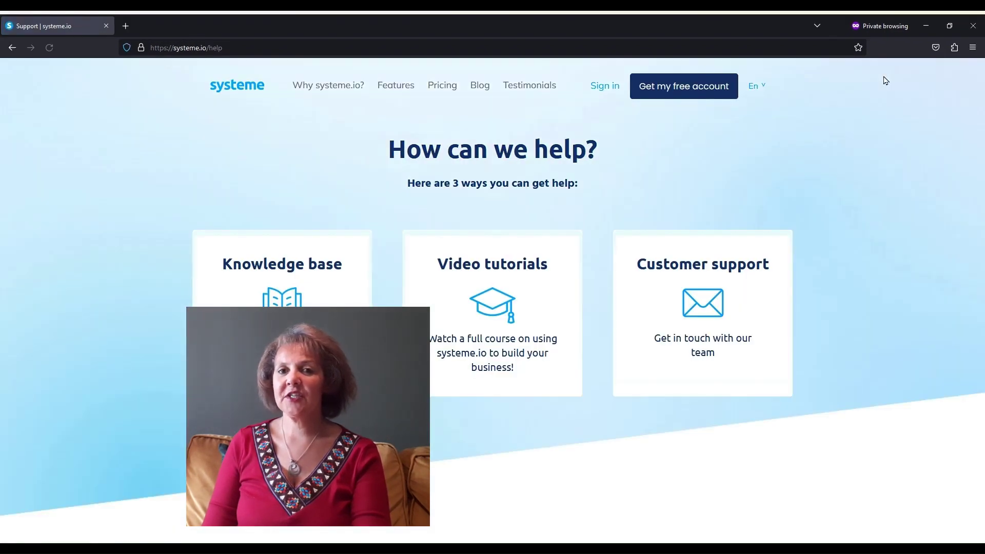
click(692, 313)
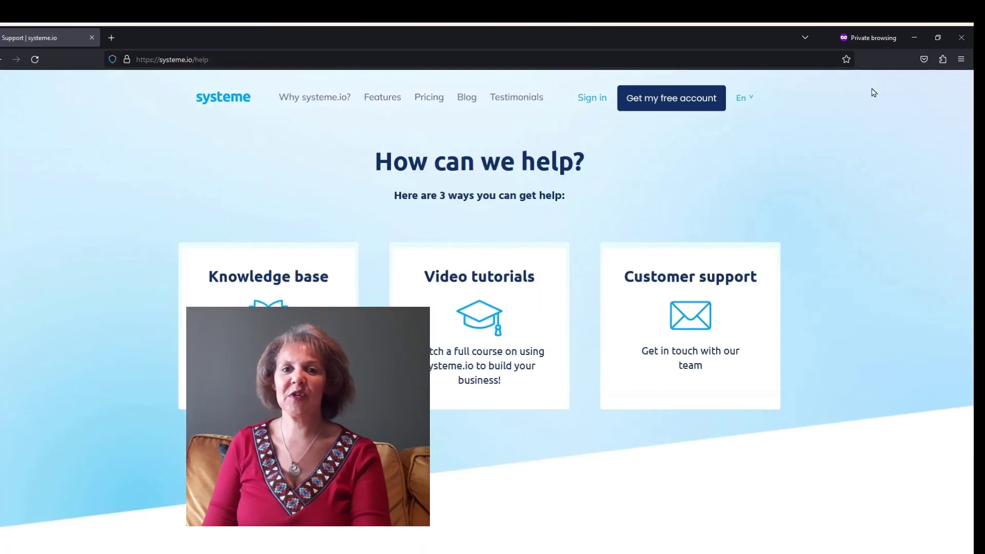
click(680, 327)
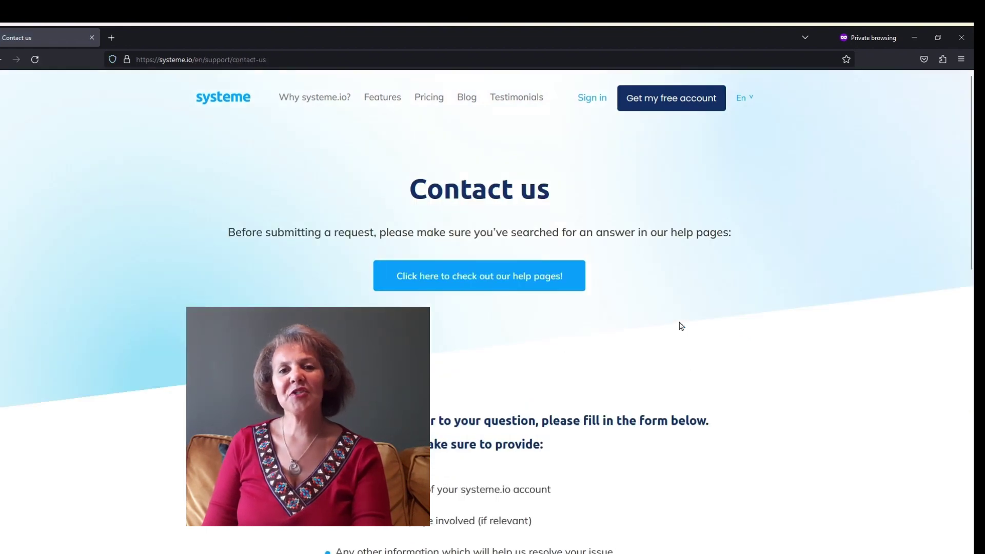
- Go back from Contact us to the help page
key(alt+Left)
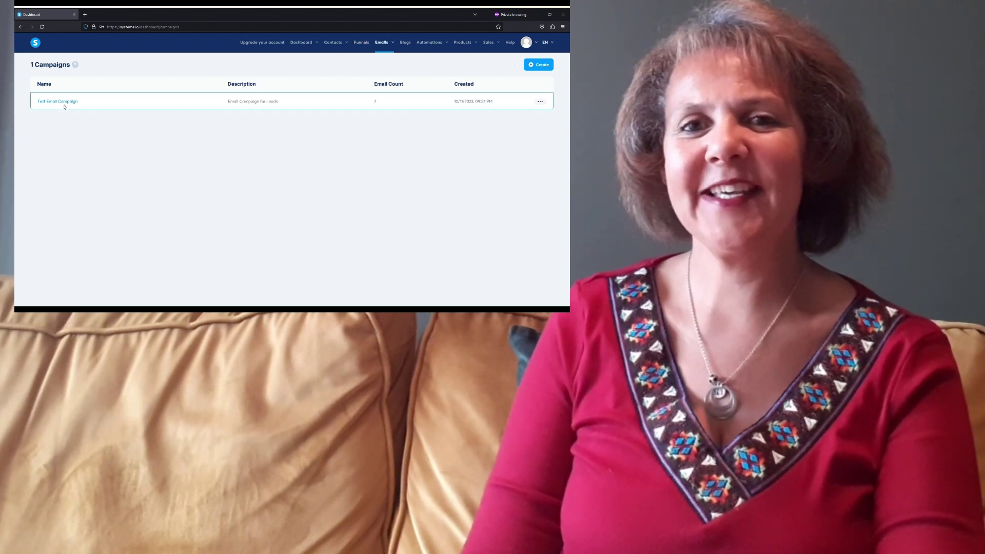
- Open Test Email Campaign to view its active First Email and Second Email
click(65, 102)
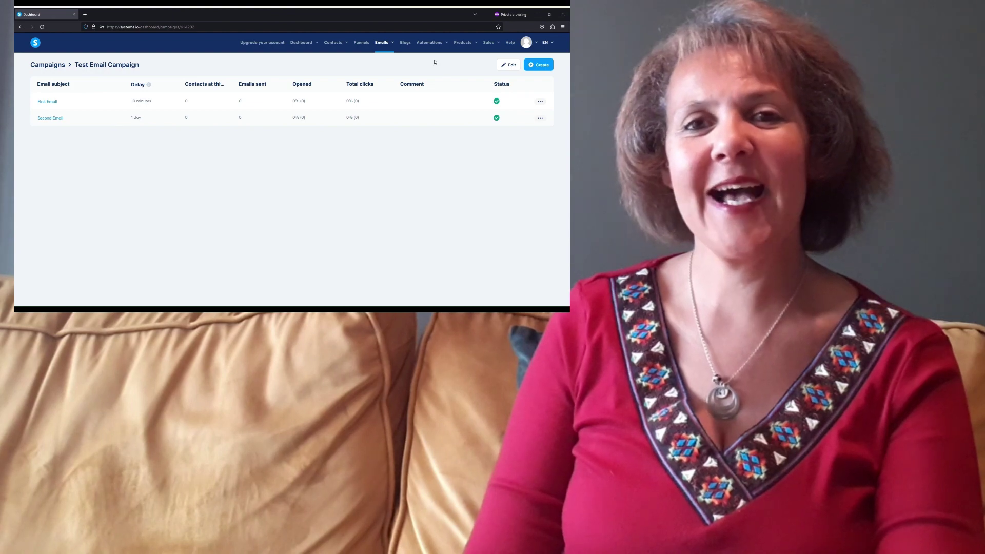
mouse_move(431, 43)
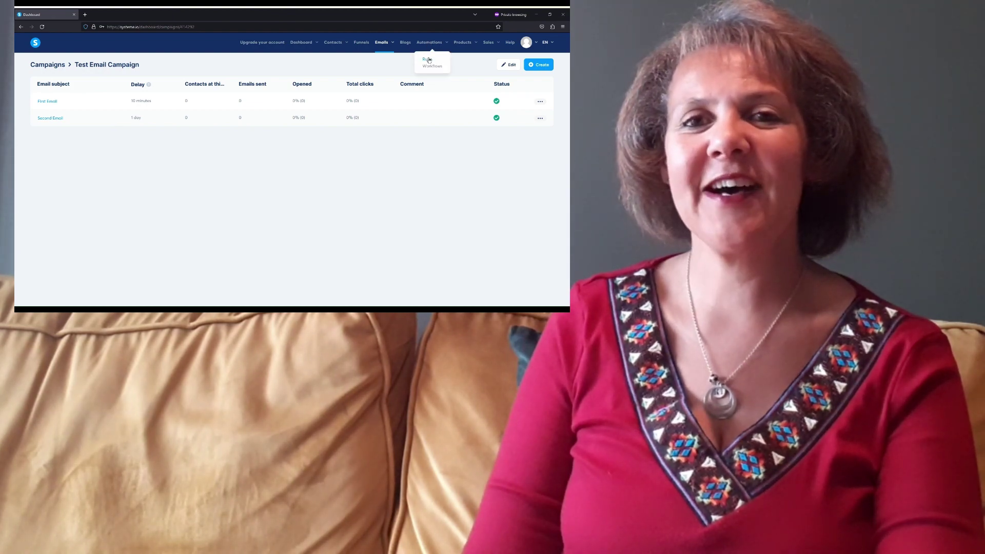